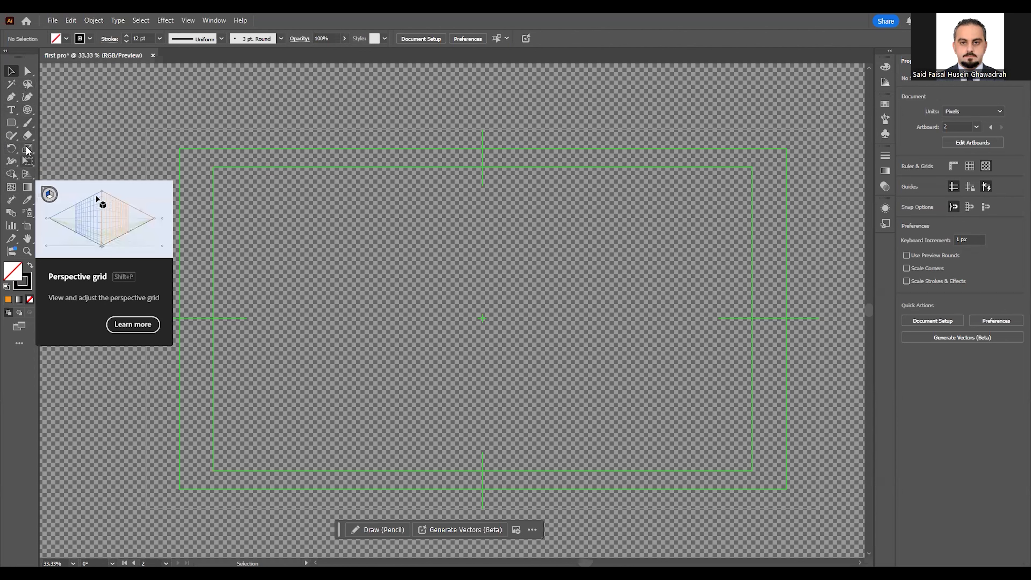
click(11, 98)
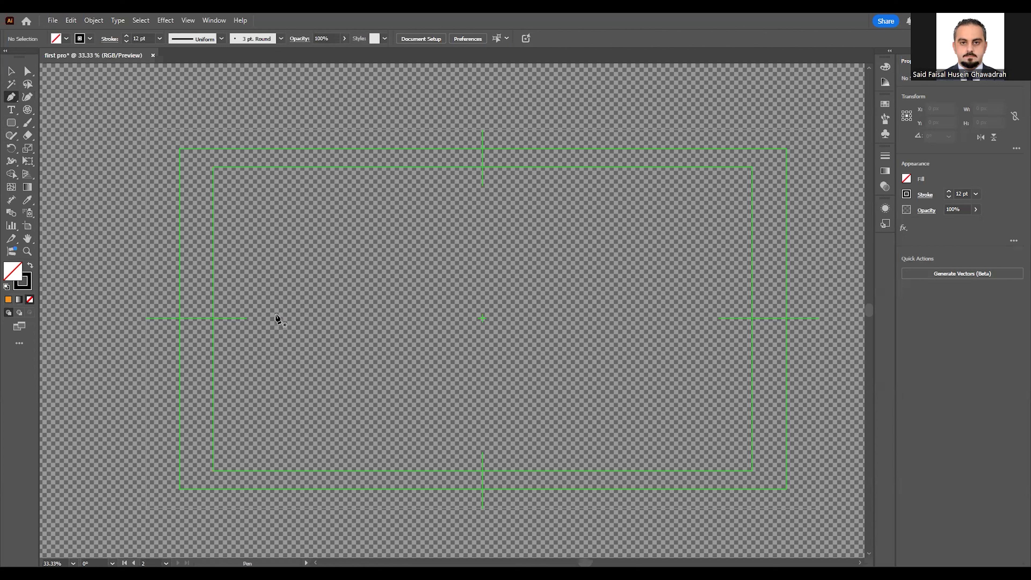
click(264, 240)
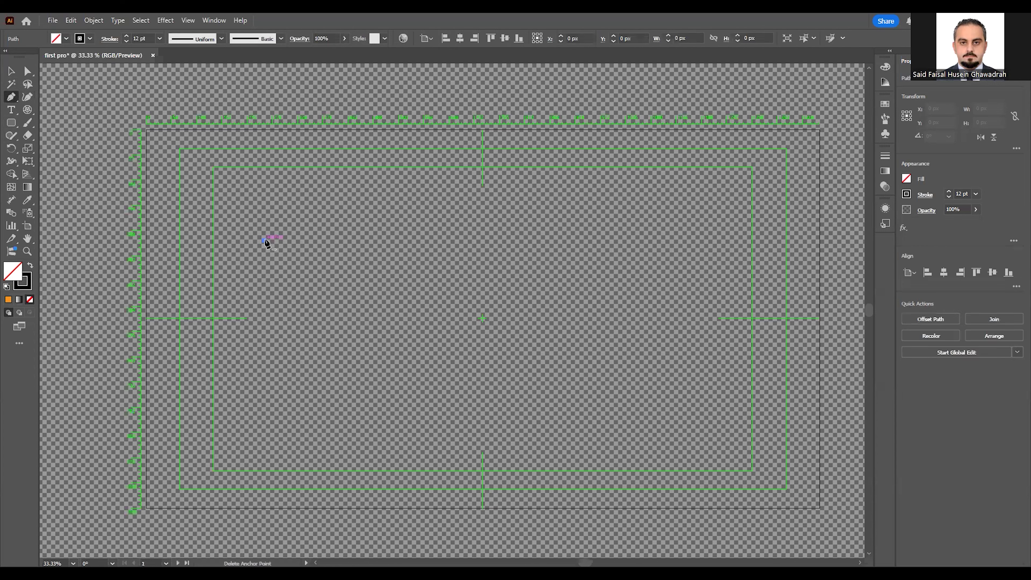
click(316, 194)
click(342, 235)
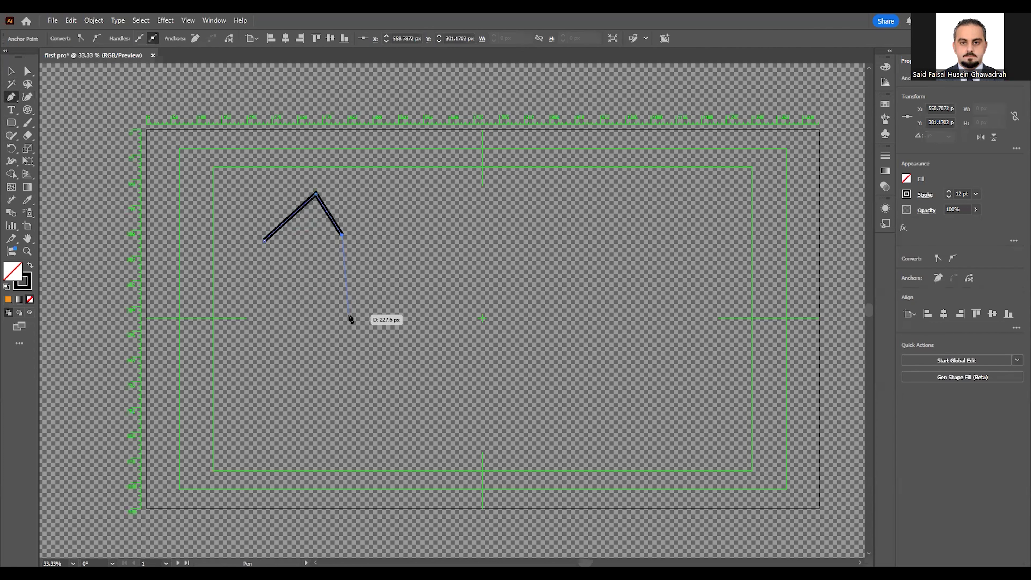
key(ctrl+z)
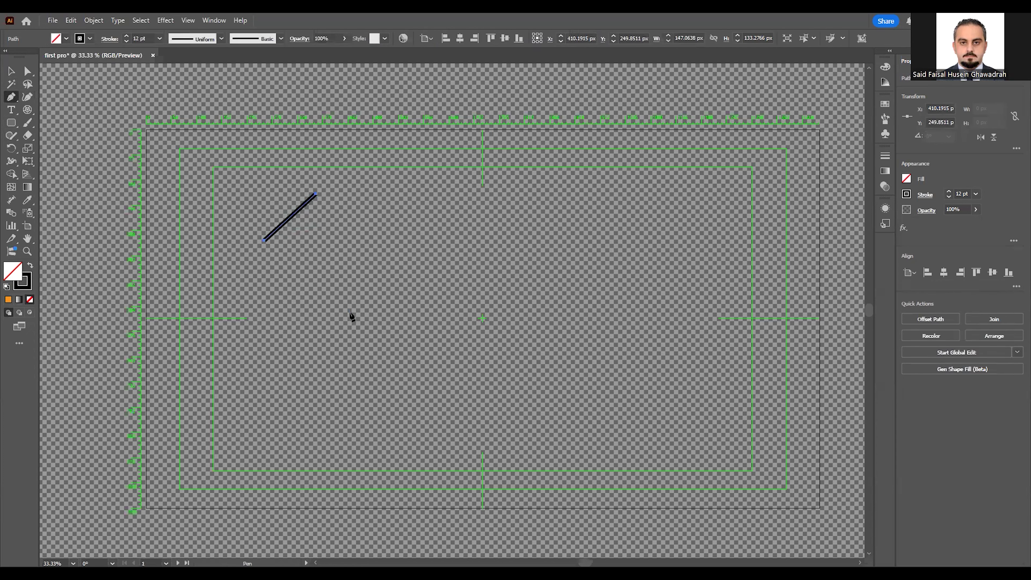
key(ctrl+z)
key(ctrl+z)
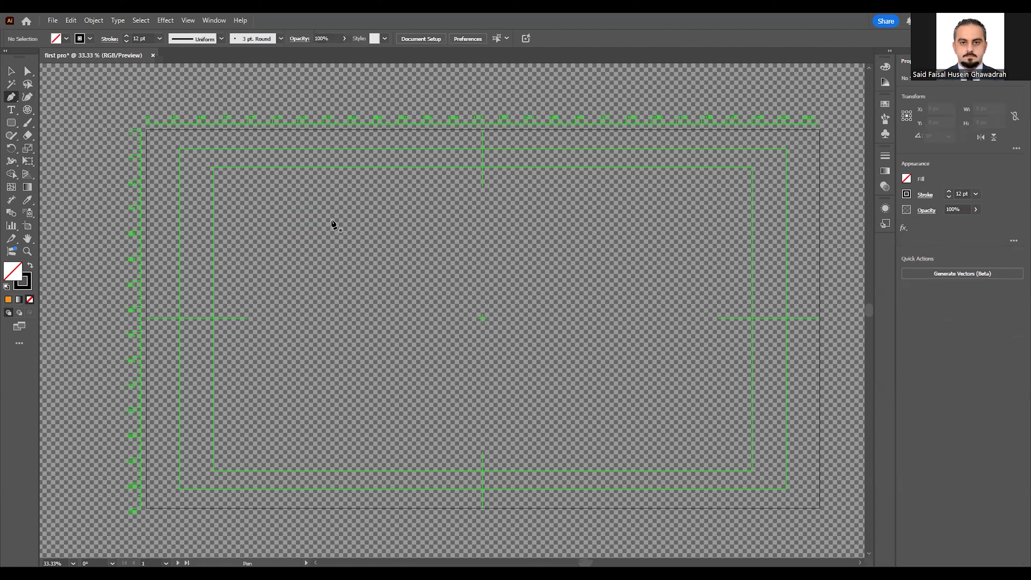
click(248, 271)
click(293, 197)
click(351, 285)
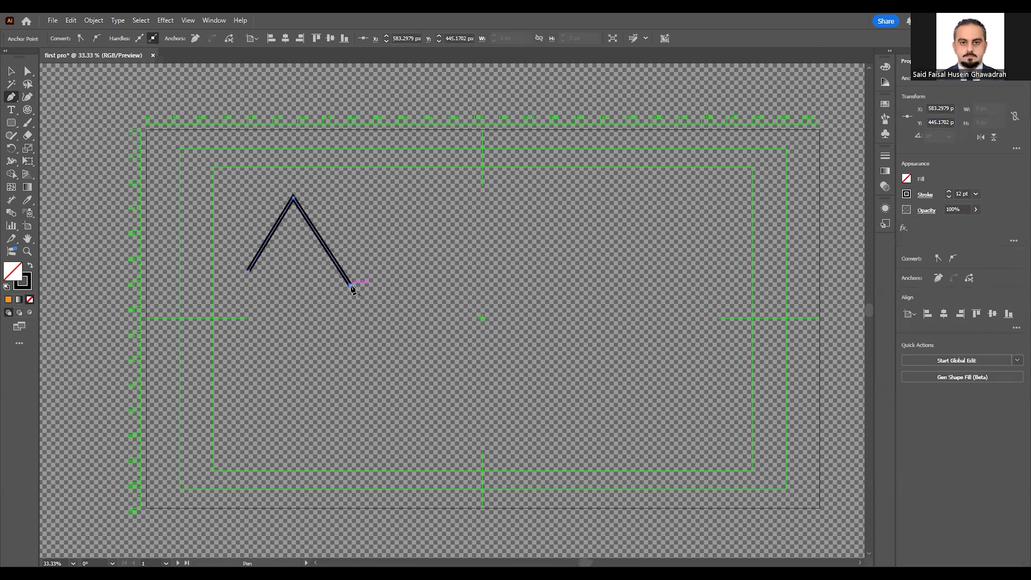
key(ctrl+z)
key(ctrl+z)
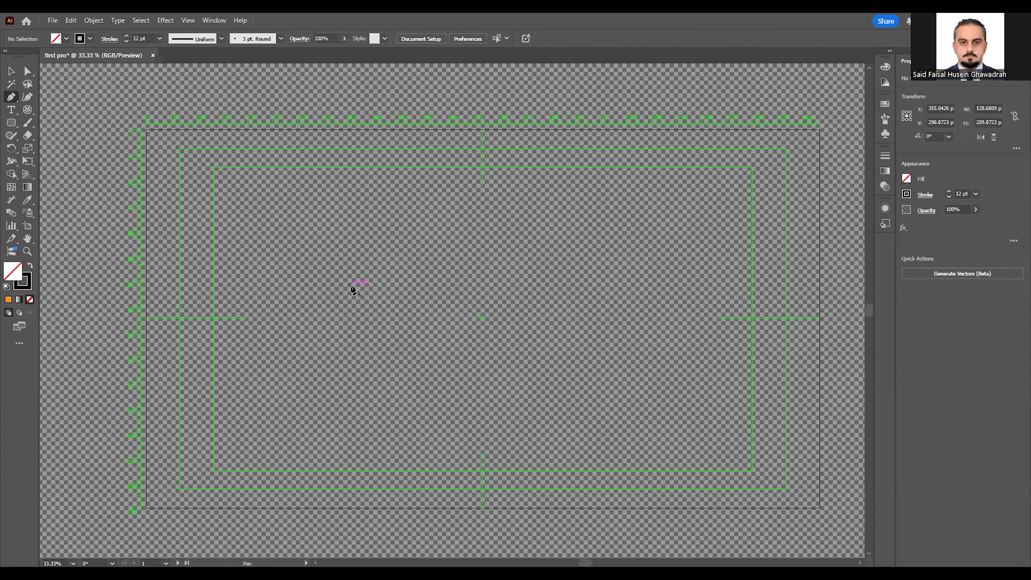
Draw a closed curvy shape with the Pen tool across the artboard's left half, about 1122 by 662 px, and fill it with orange
click(252, 271)
click(288, 206)
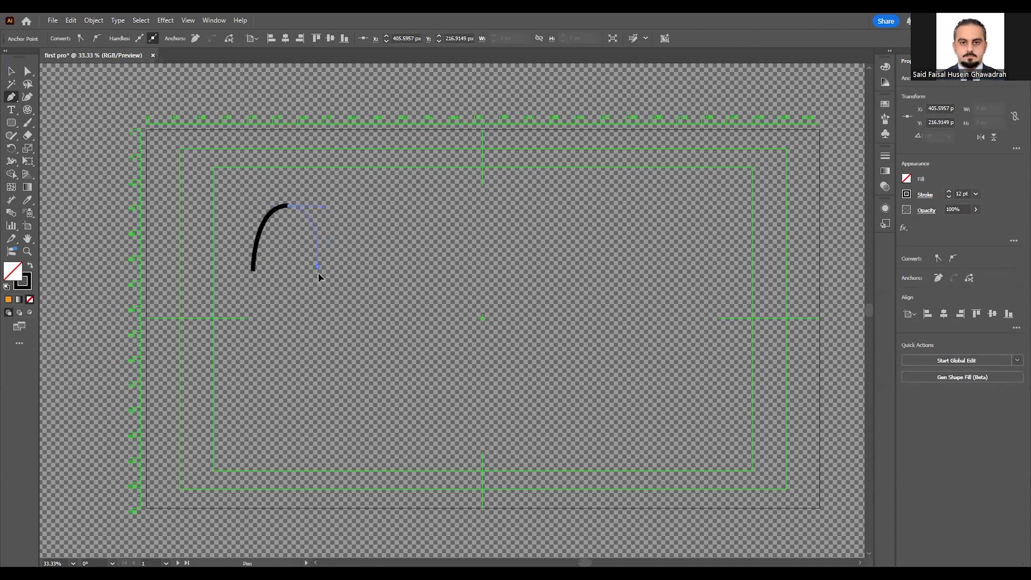
drag(319, 271, 403, 260)
drag(462, 197, 468, 211)
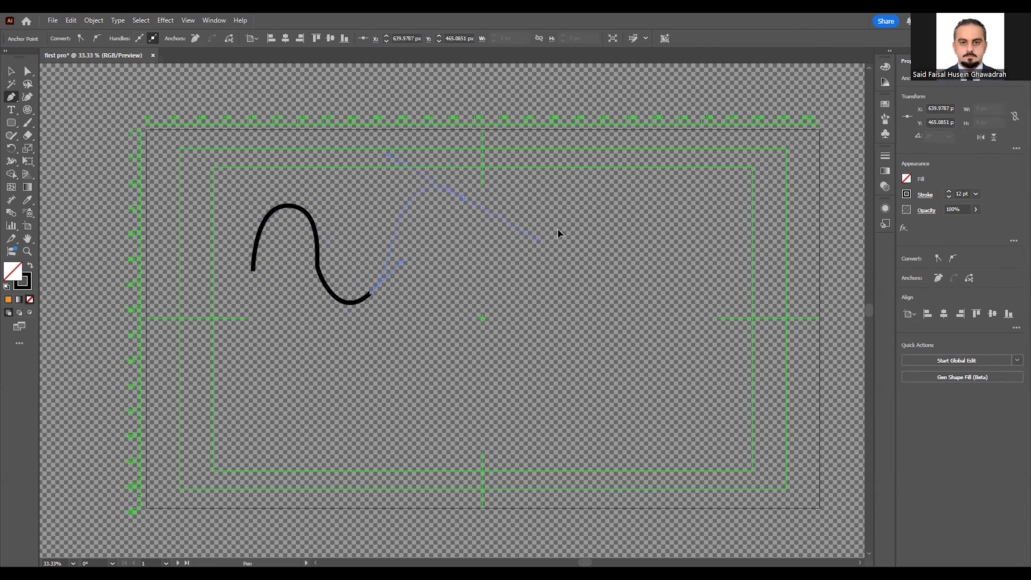
drag(573, 207, 573, 206)
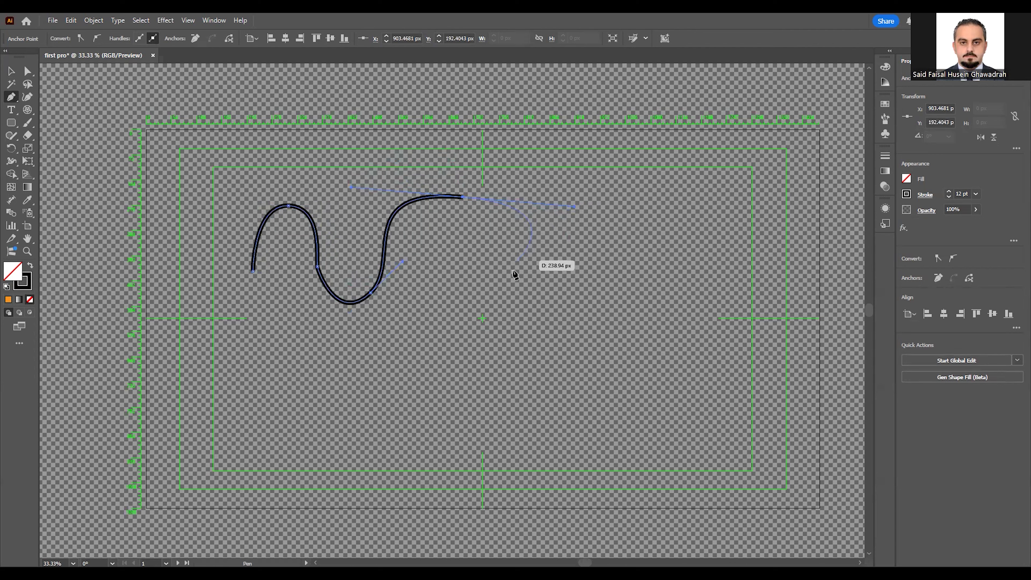
drag(526, 292, 564, 328)
drag(548, 398, 315, 428)
drag(254, 413, 188, 377)
drag(195, 332, 222, 262)
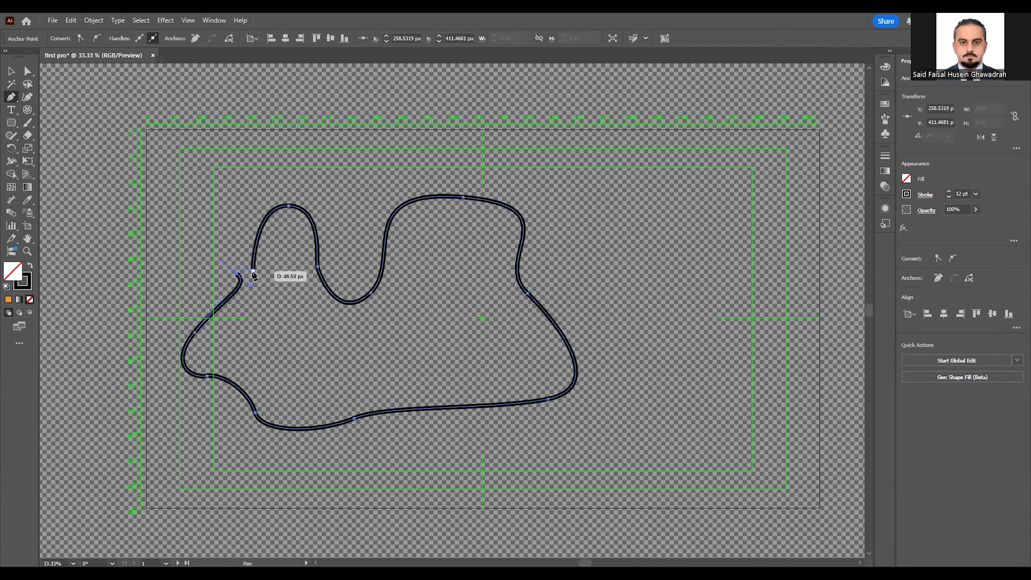
drag(253, 275, 252, 272)
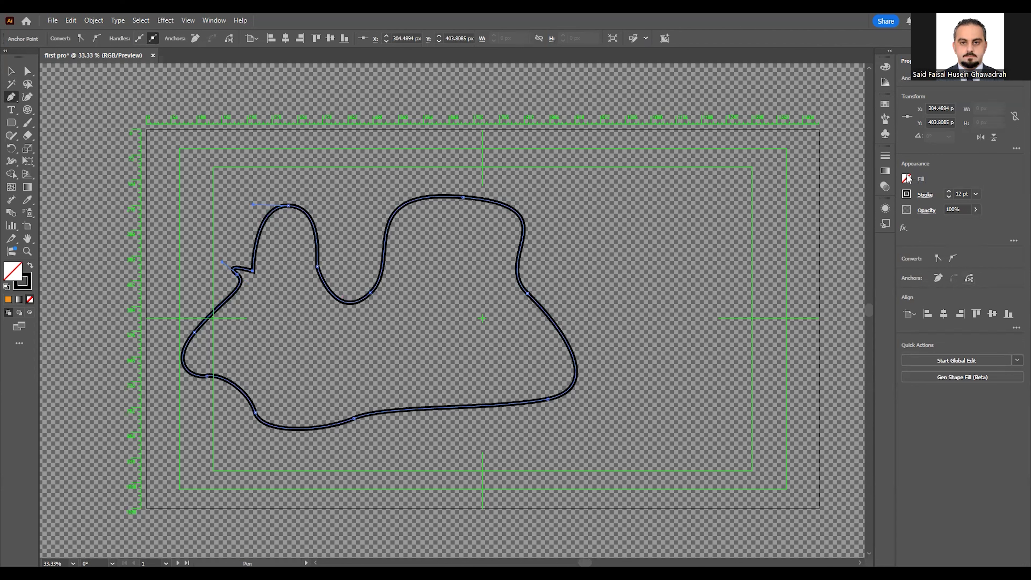
click(877, 218)
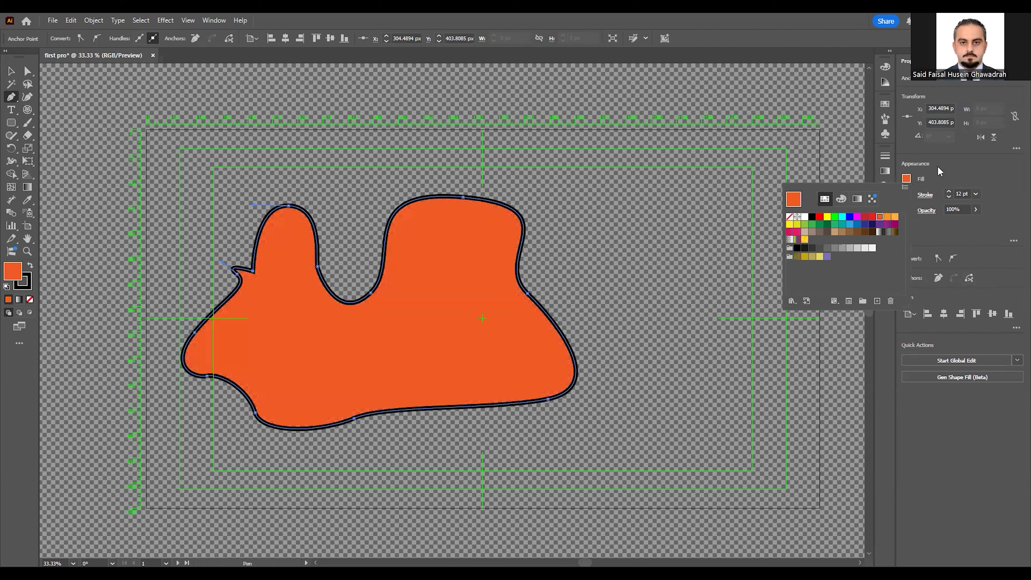
click(960, 172)
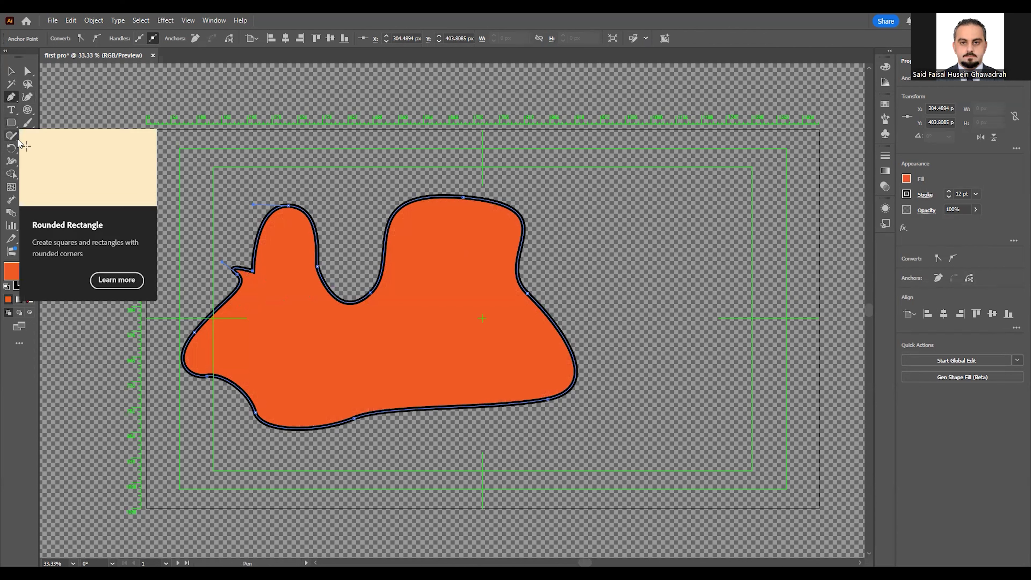
Add an anchor point on the left side of the shape's larger hump, and delete that same point
click(12, 98)
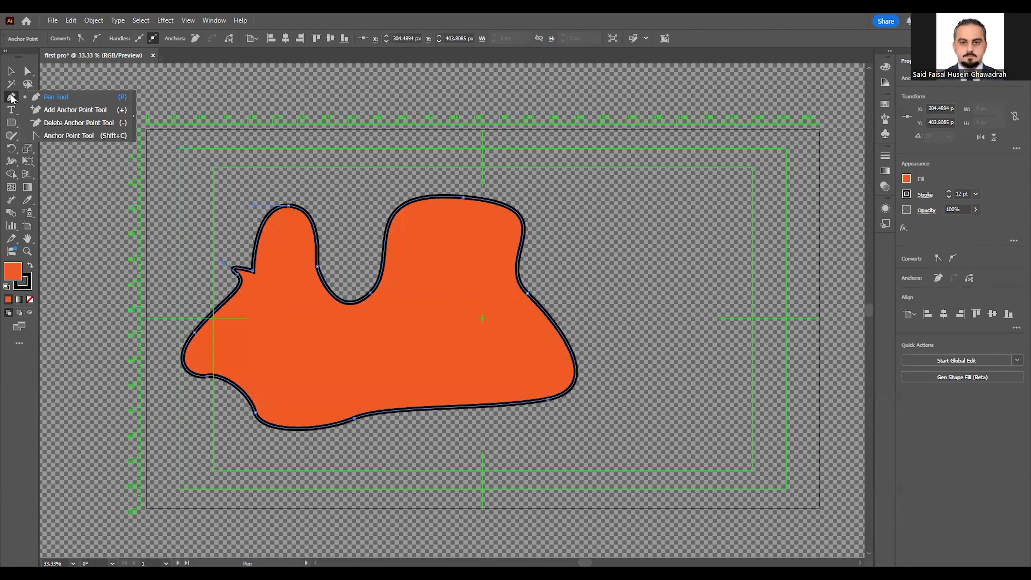
click(92, 110)
click(389, 229)
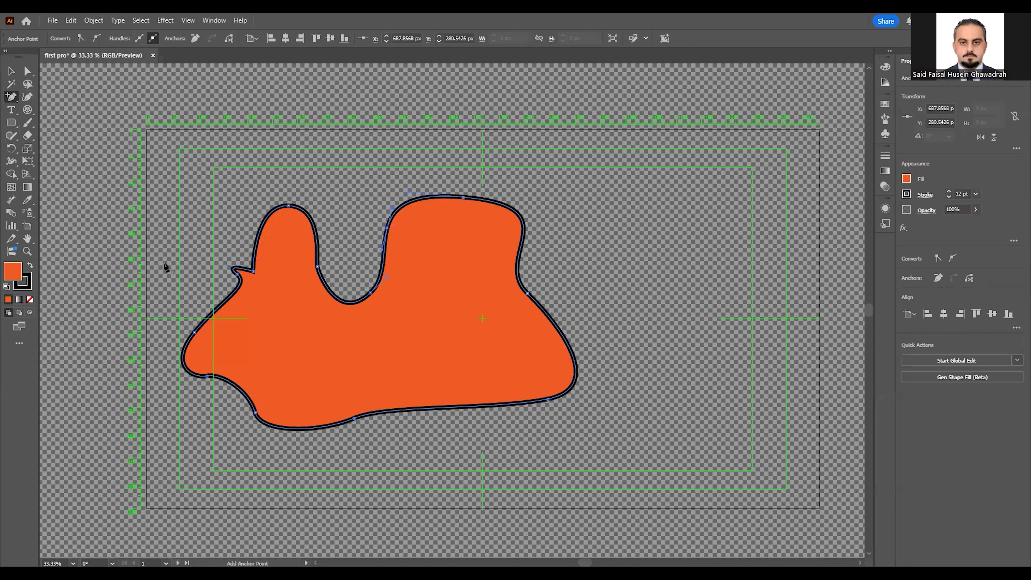
click(11, 97)
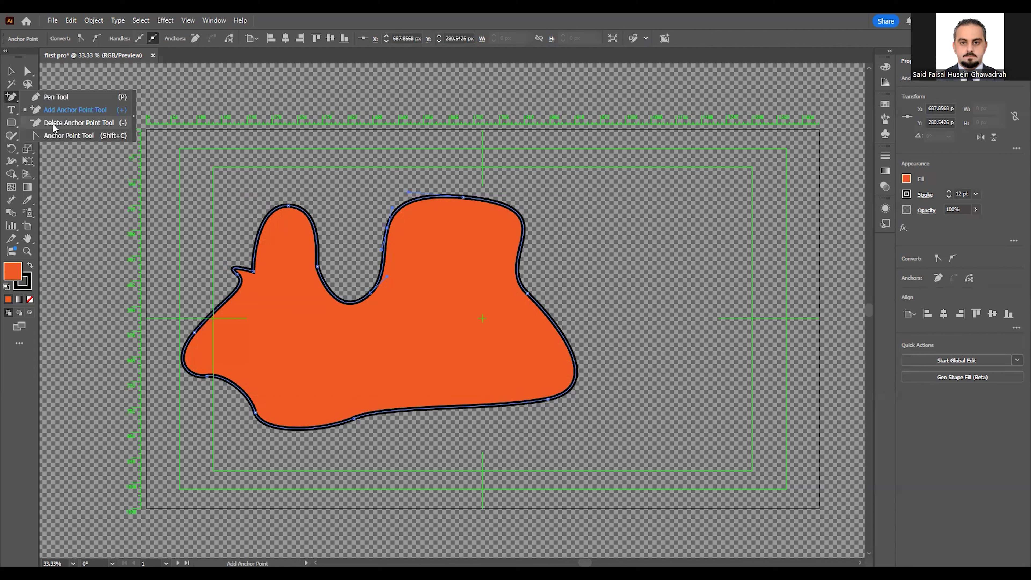
click(387, 229)
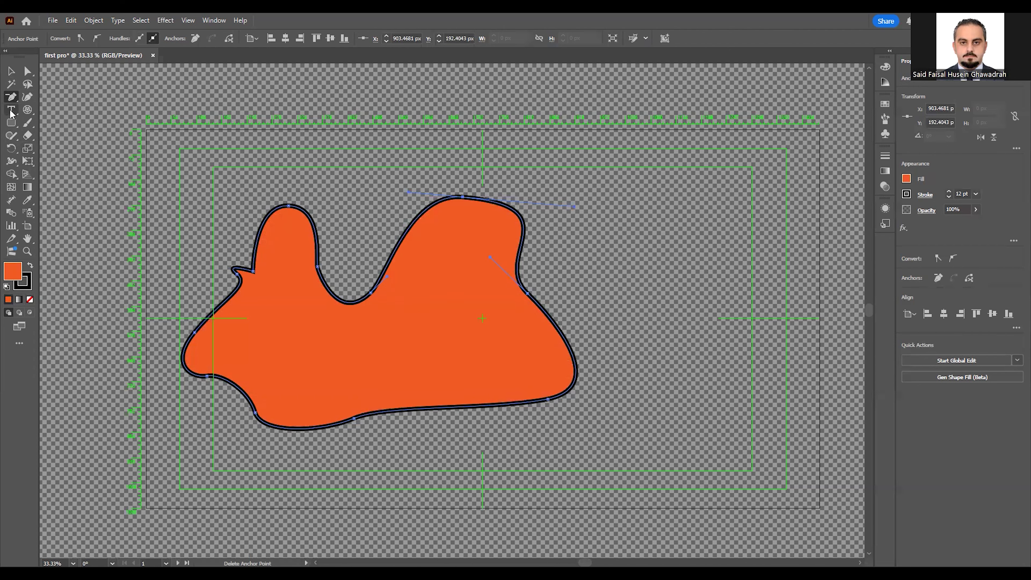
Convert the anchor at the peak of the shape's left hump to a sharp corner, and pull it back into a smooth curve
drag(12, 97, 41, 137)
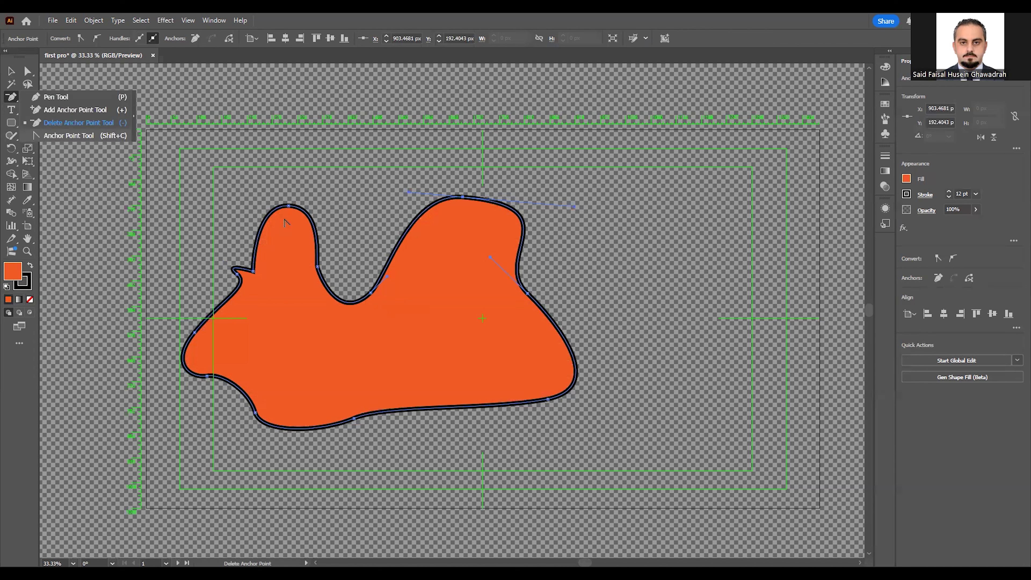
click(289, 206)
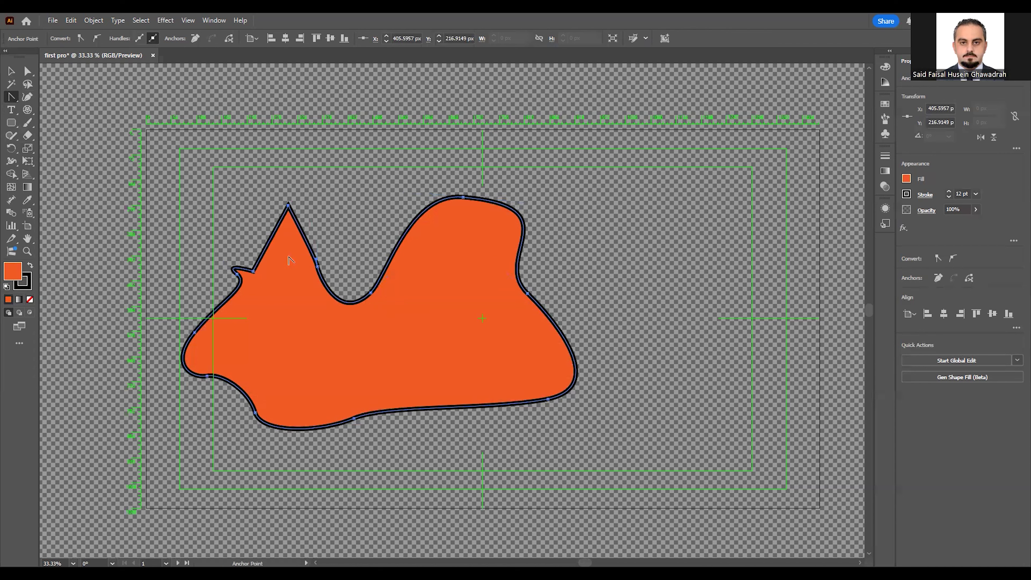
drag(288, 205, 325, 201)
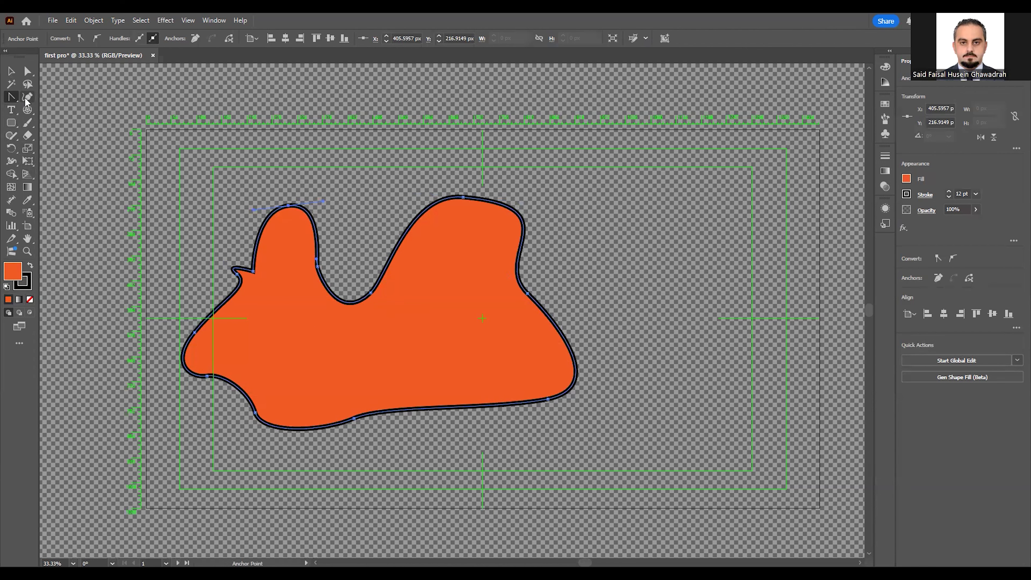
Delete the entire orange freeform shape from the artboard
click(11, 71)
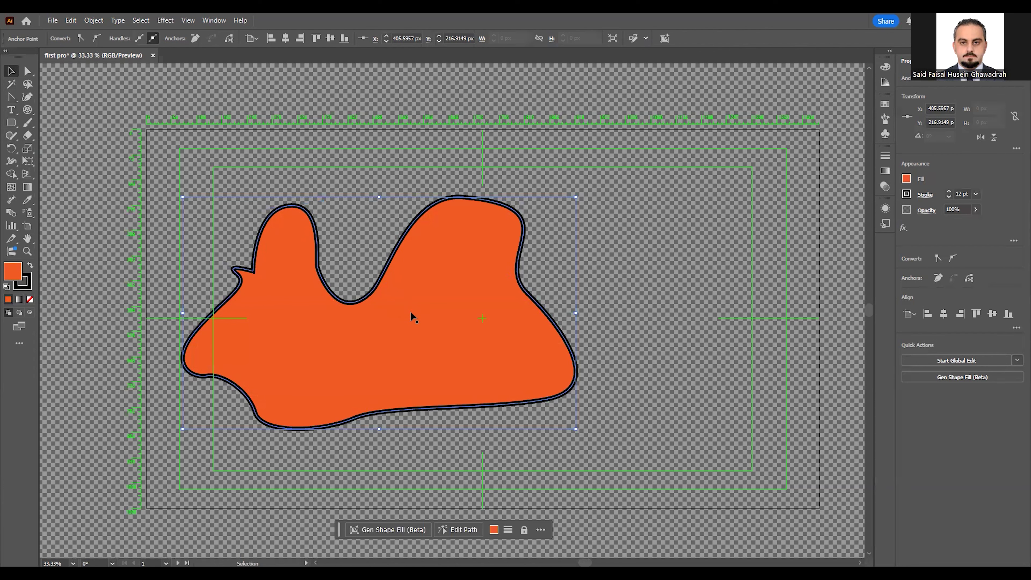
key(Delete)
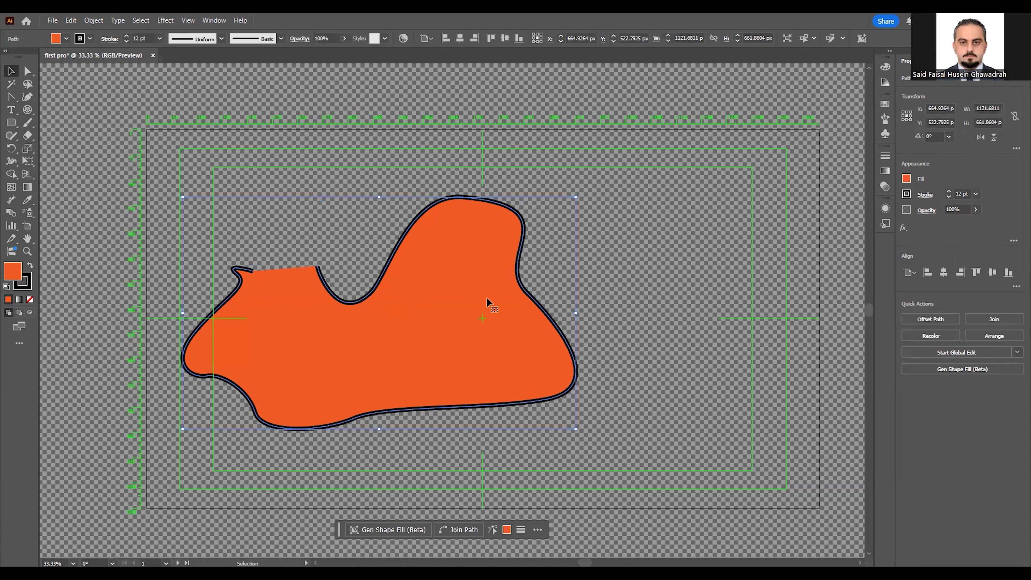
key(Delete)
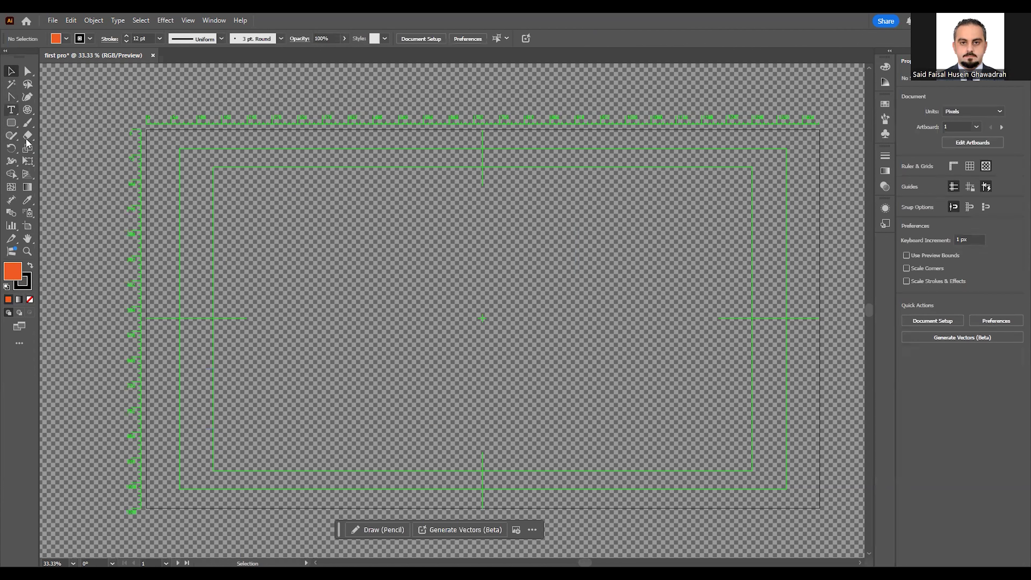
Draw a closed, nearly circular shape from four points with the Curvature tool, about 470 by 421 px, in the artboard's left half
click(27, 97)
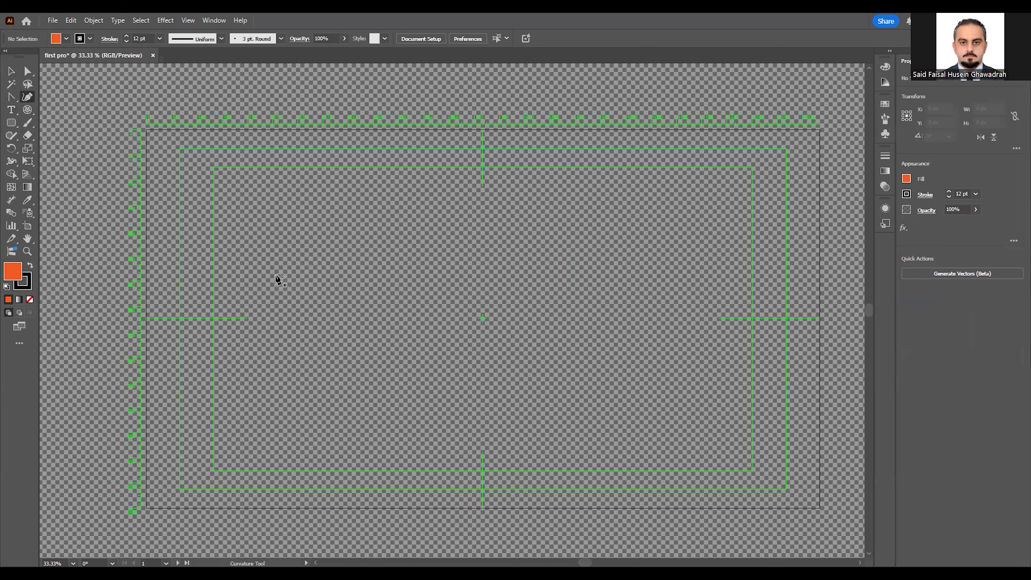
click(272, 272)
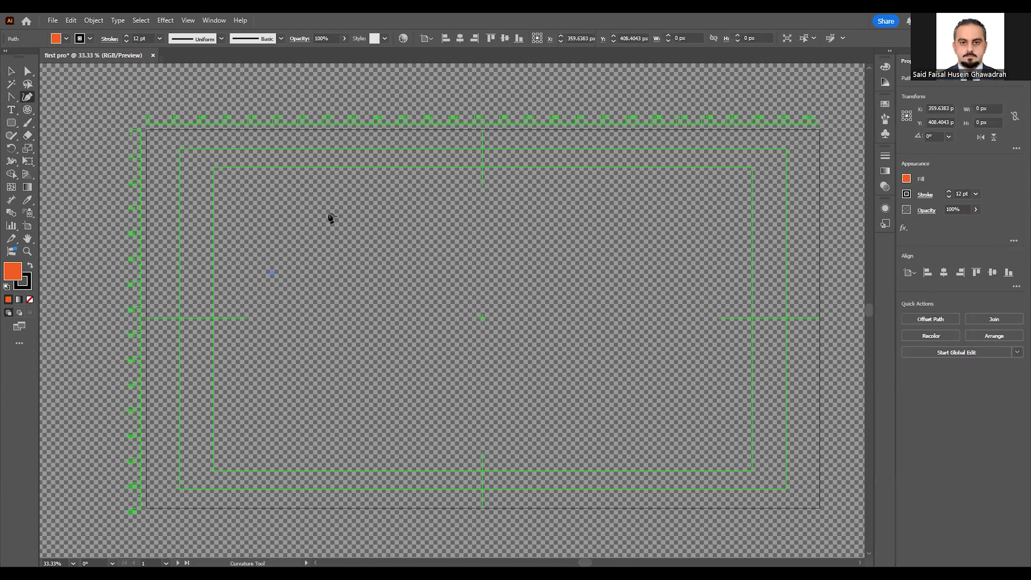
click(345, 210)
click(436, 280)
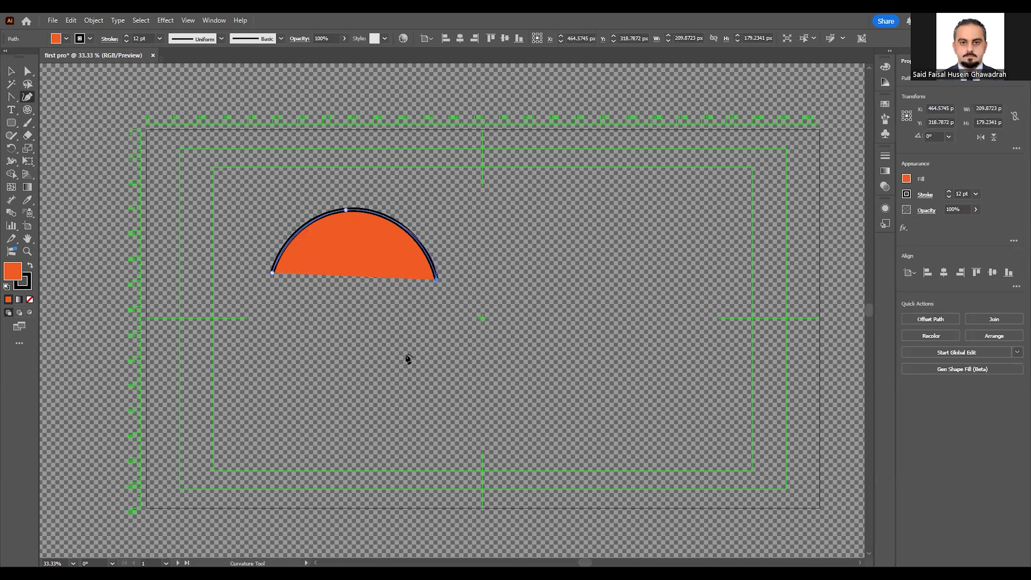
click(351, 357)
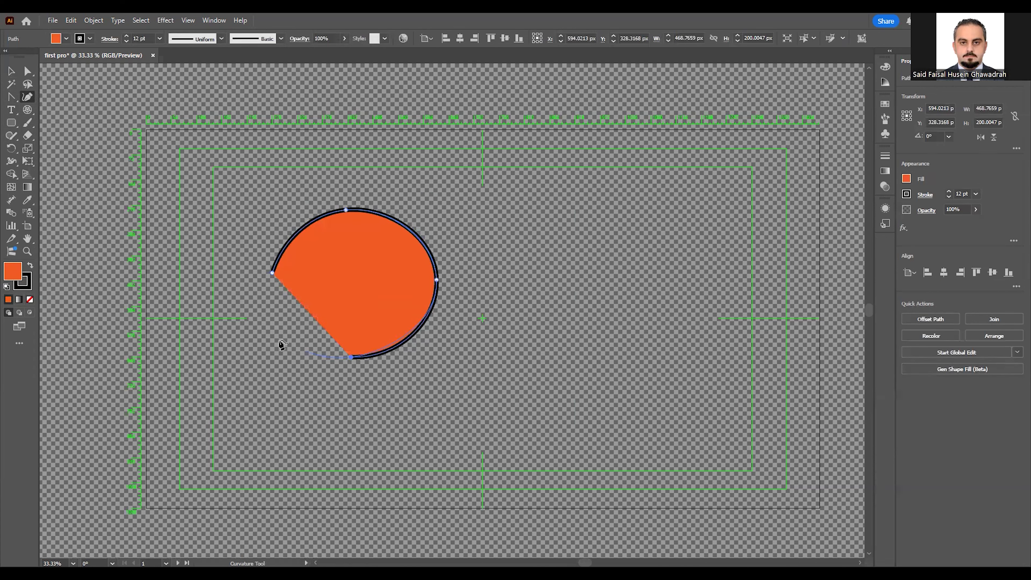
click(273, 273)
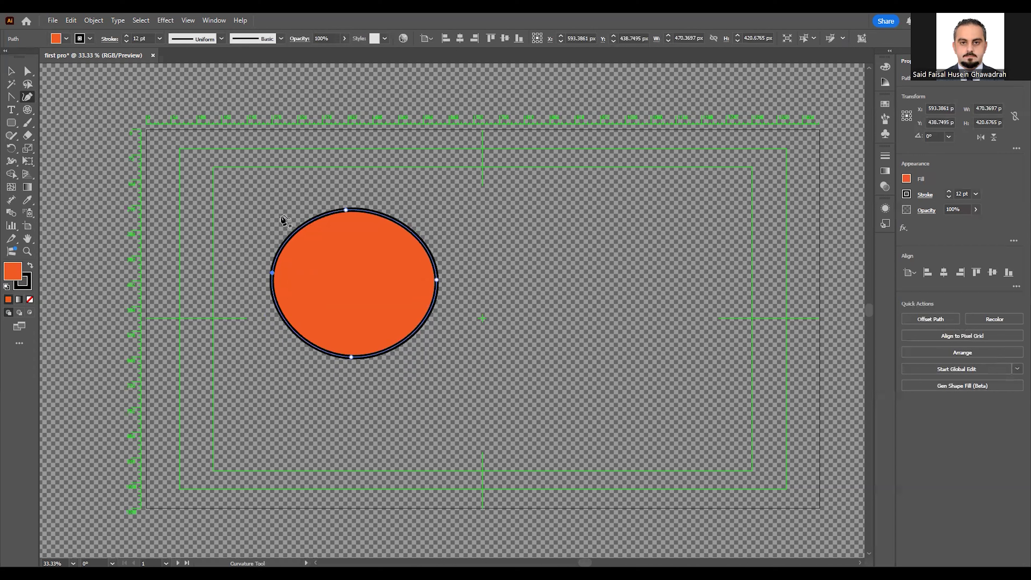
Delete the orange near-circular shape from the artboard
click(12, 97)
key(p)
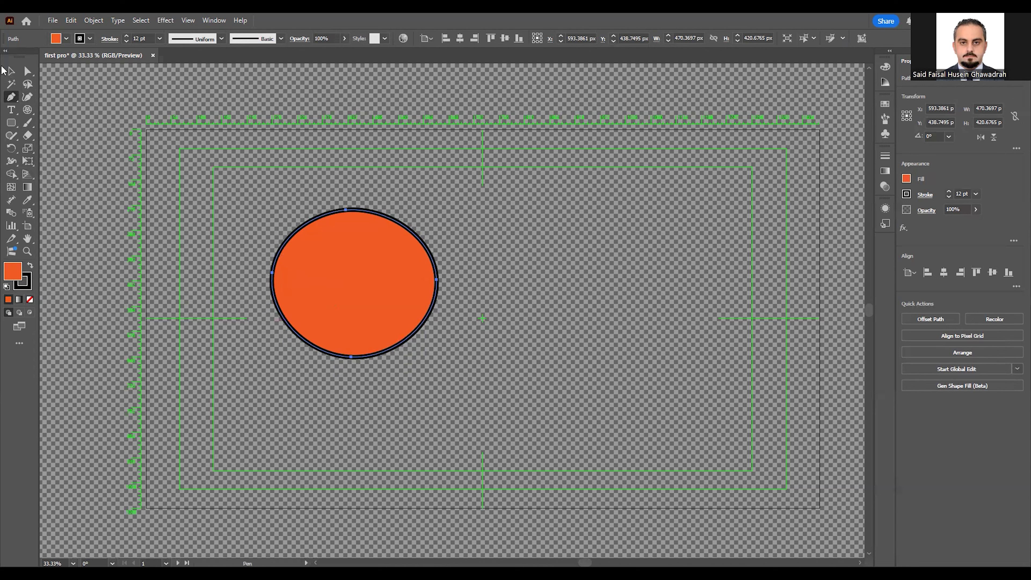
click(11, 70)
key(Delete)
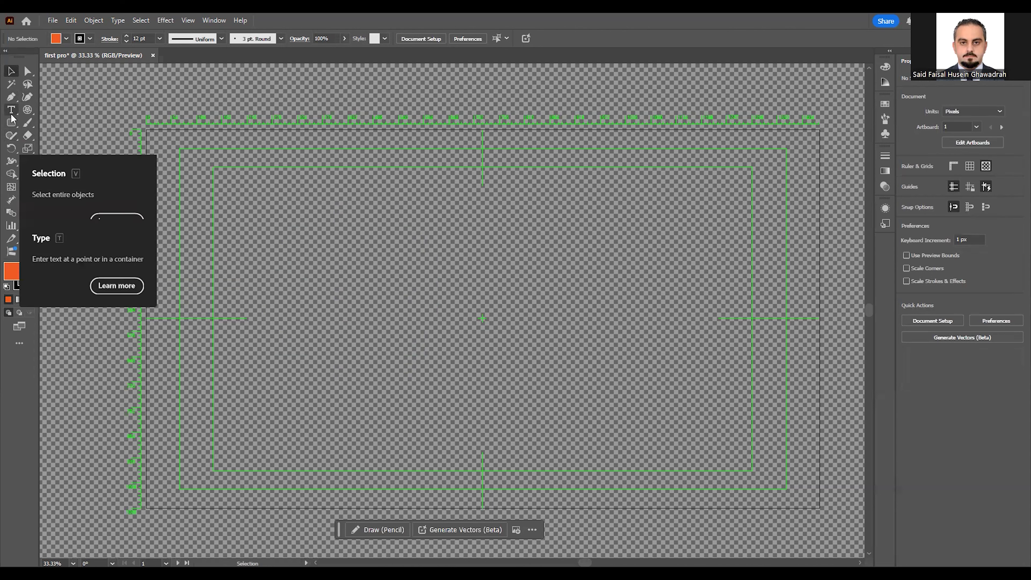
Draw an open path with the Pen tool near the artboard's centre, with a sharp peak followed by a curved dip and rise
click(10, 97)
click(321, 319)
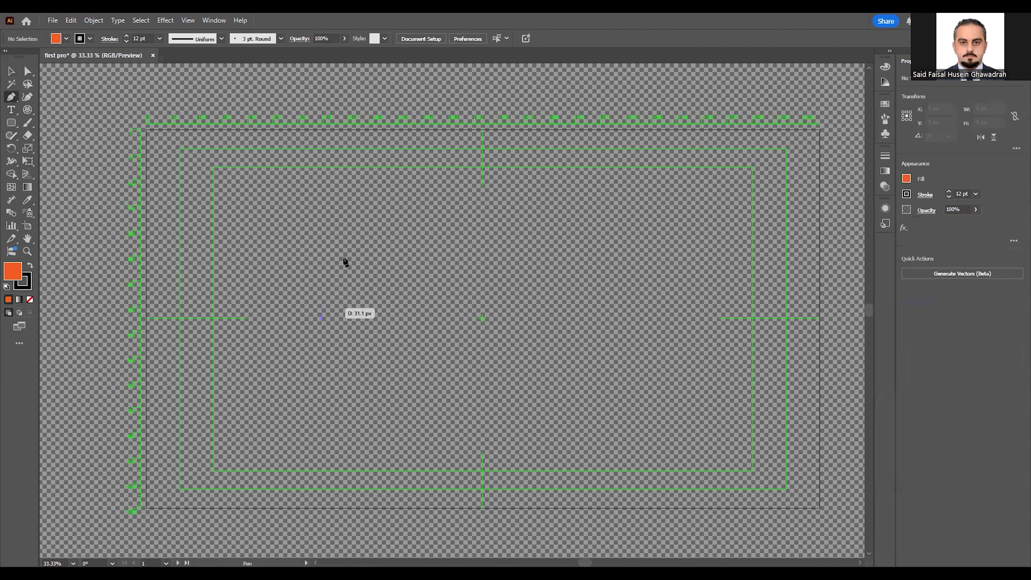
click(367, 240)
drag(439, 332, 483, 305)
drag(518, 262, 560, 286)
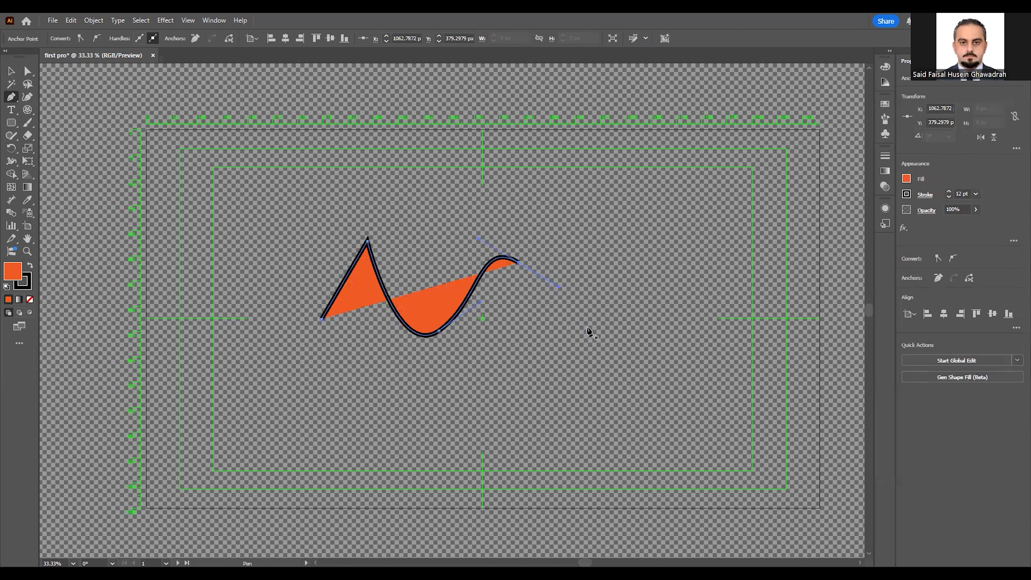
Draw a second open path with the Pen tool, curving below the first path from its right end around to near its left end
click(520, 275)
drag(578, 349, 641, 340)
drag(718, 389, 720, 410)
drag(562, 447, 544, 449)
drag(362, 450, 340, 469)
drag(286, 412, 285, 370)
click(210, 367)
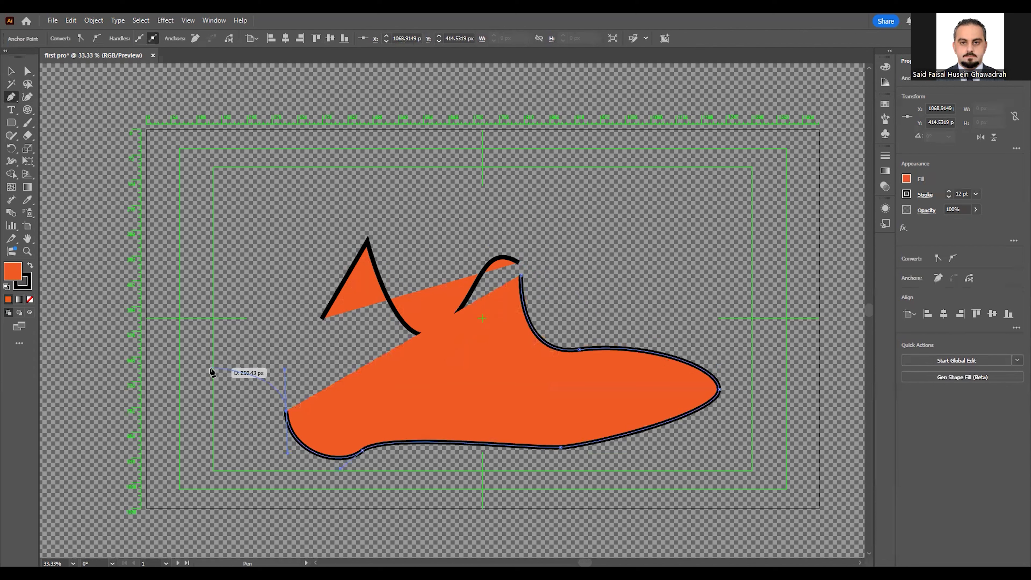
drag(254, 320, 308, 288)
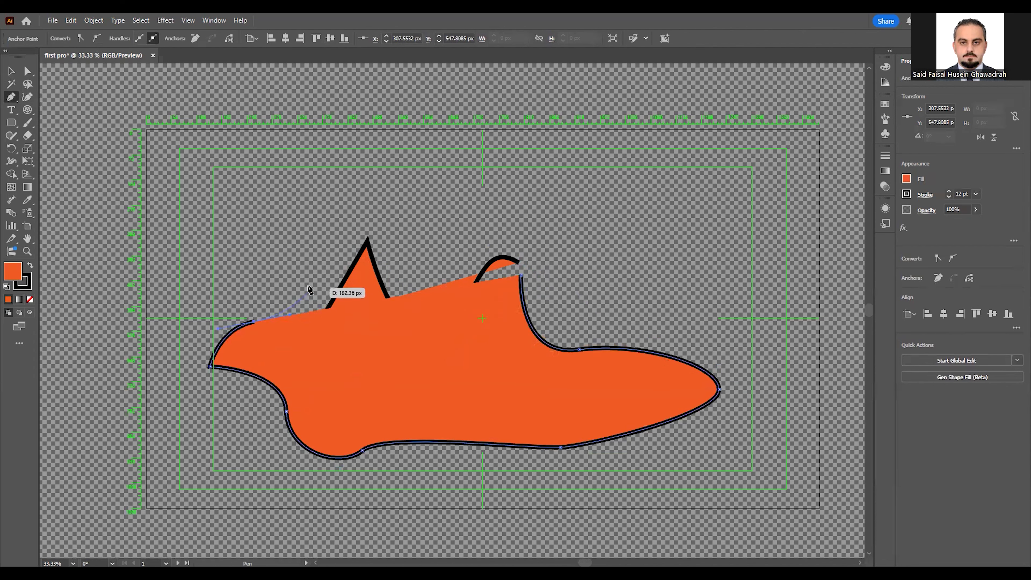
click(318, 335)
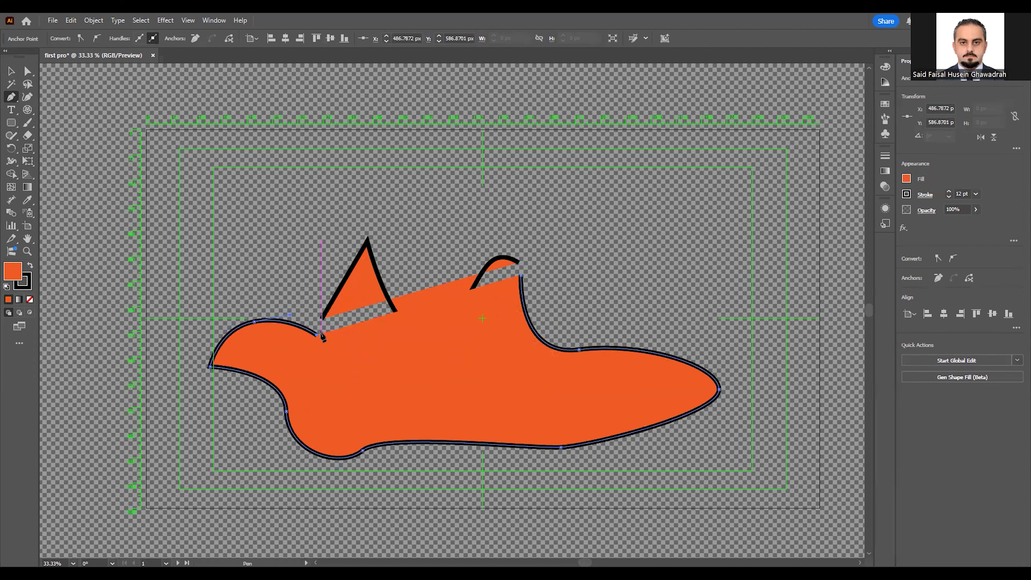
Select both open paths and join them at their neighbouring right endpoints
click(24, 73)
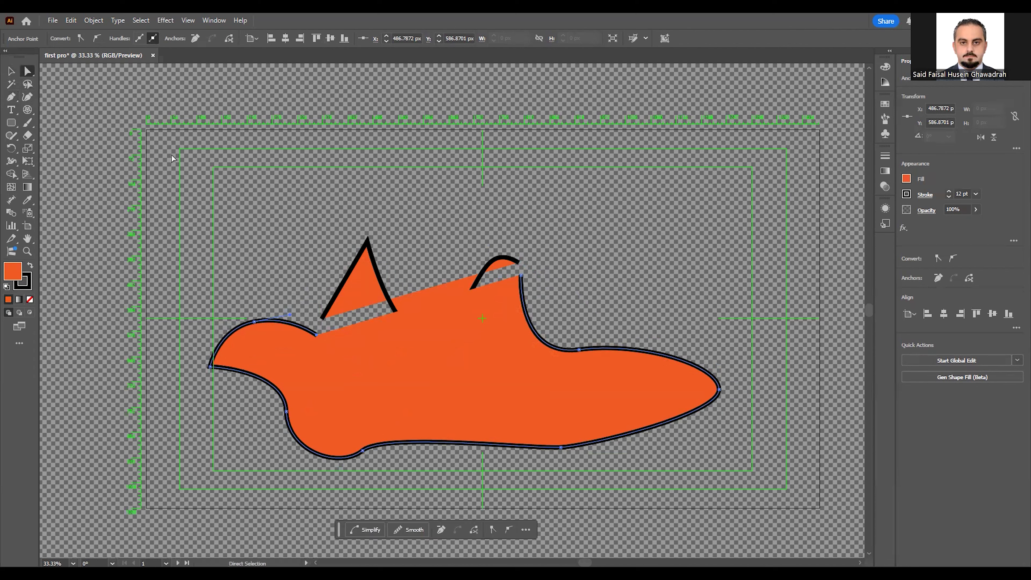
key(ctrl+a)
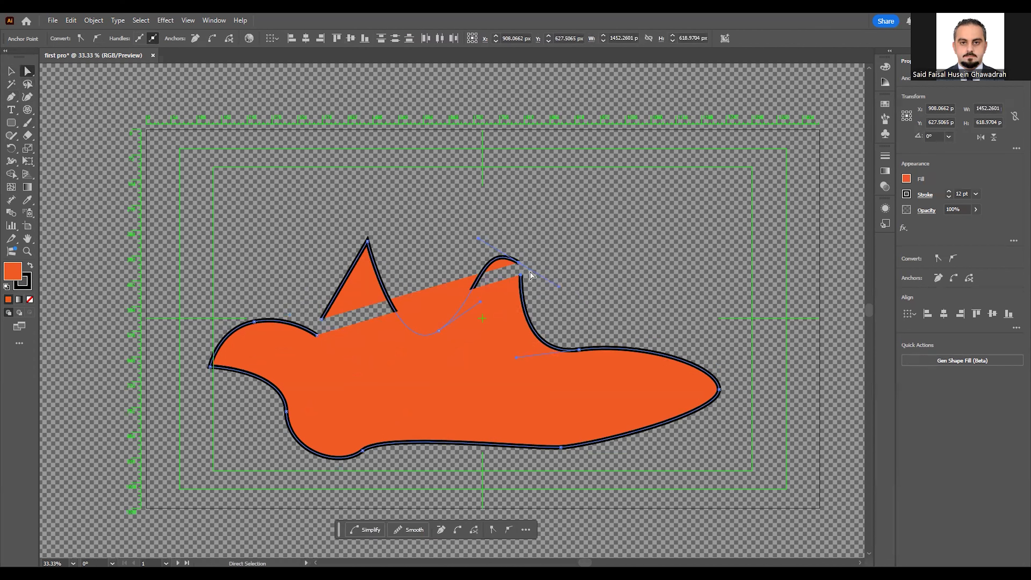
right_click(518, 265)
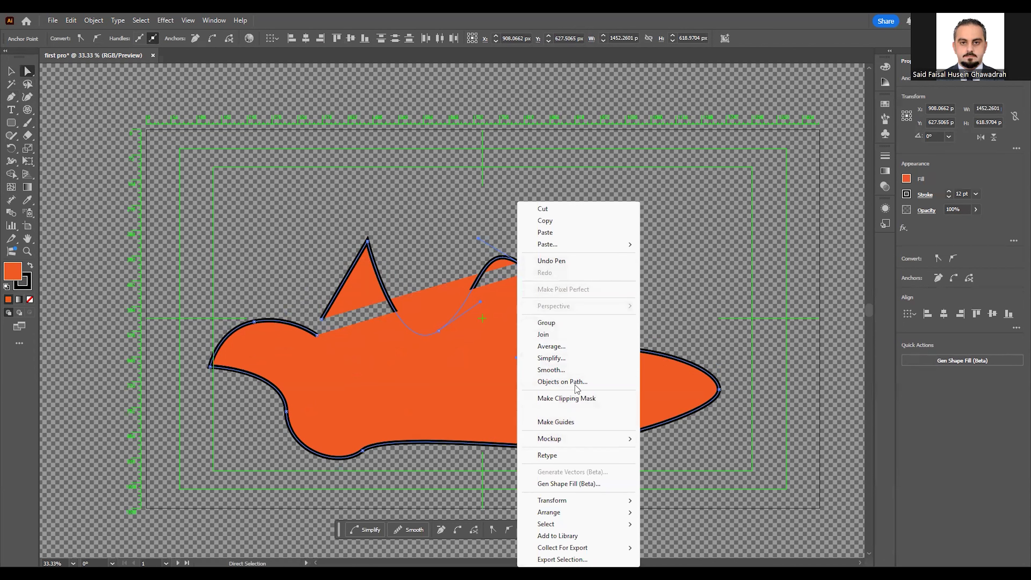
click(576, 336)
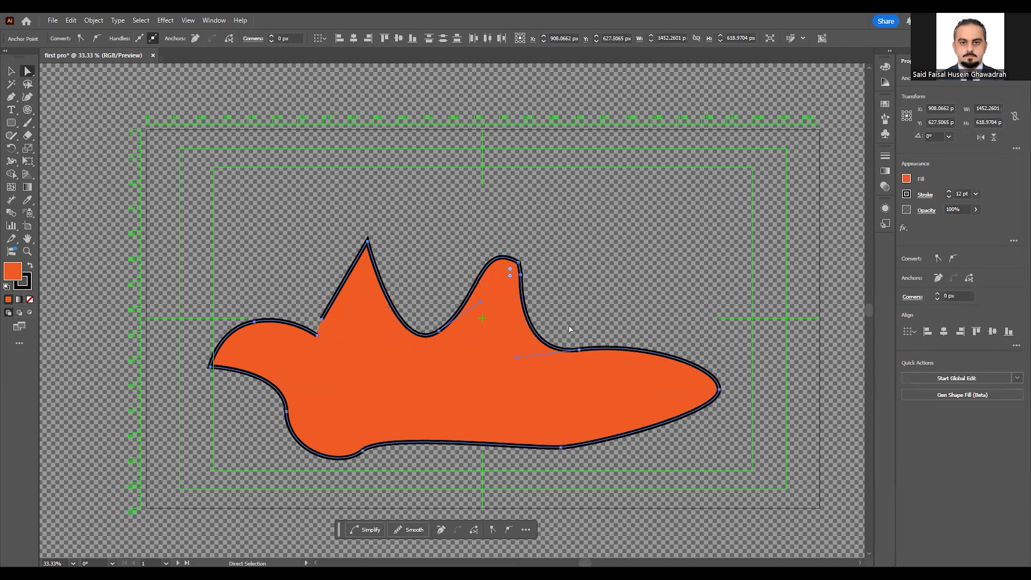
click(92, 20)
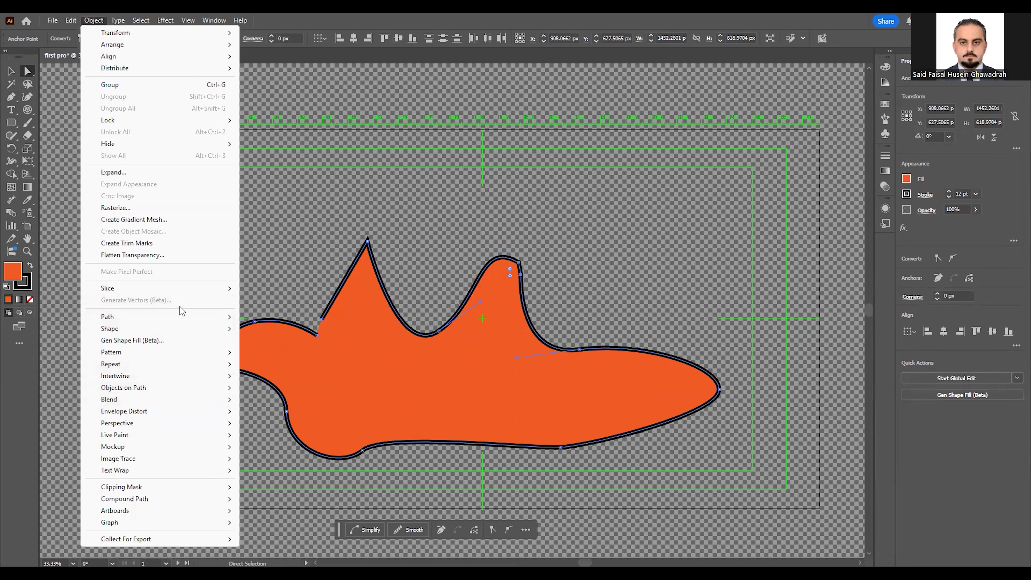
mouse_move(180, 312)
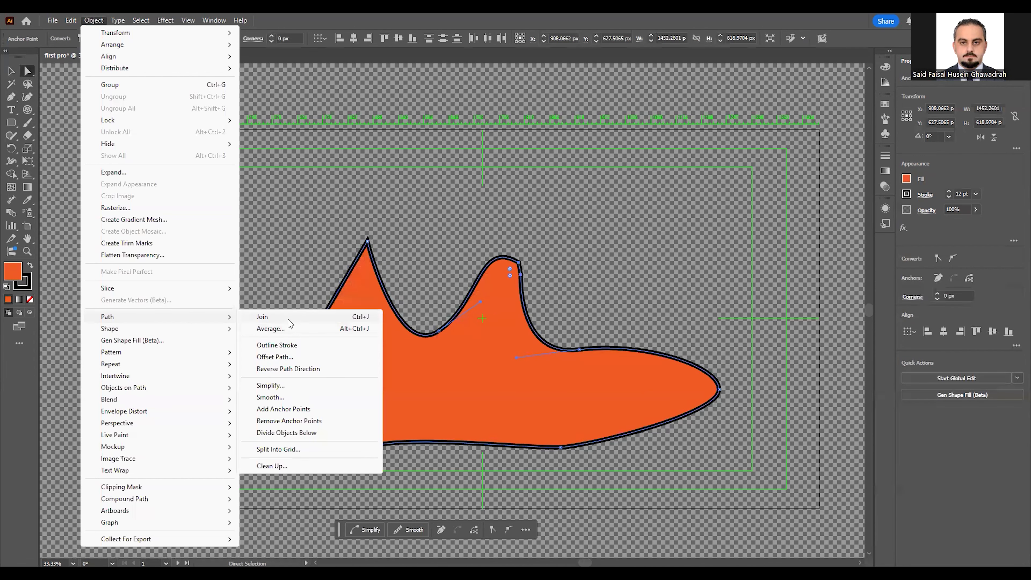
click(522, 220)
click(589, 266)
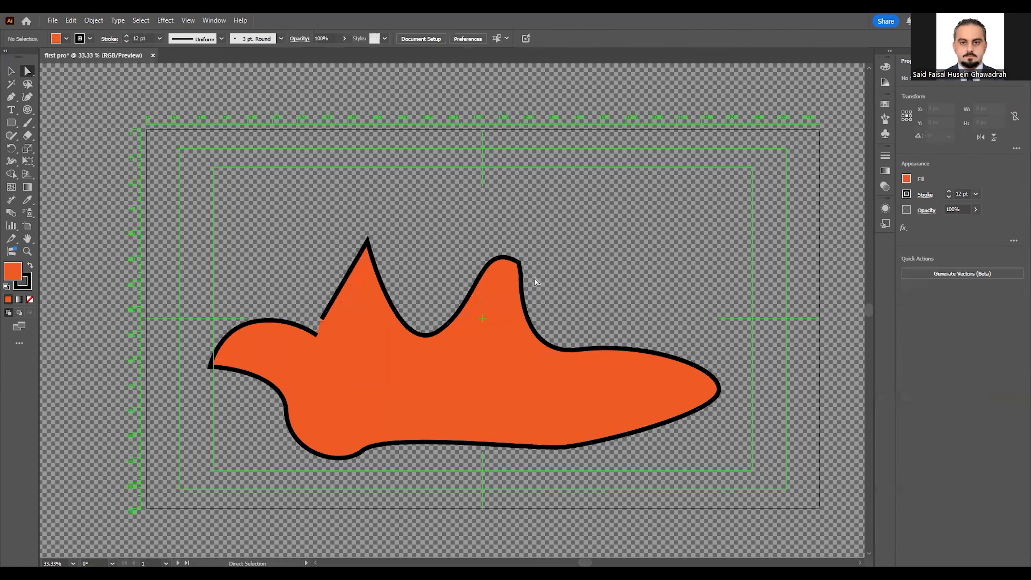
Select the joined path and close the remaining gap beside the sharp peak with Join
click(326, 358)
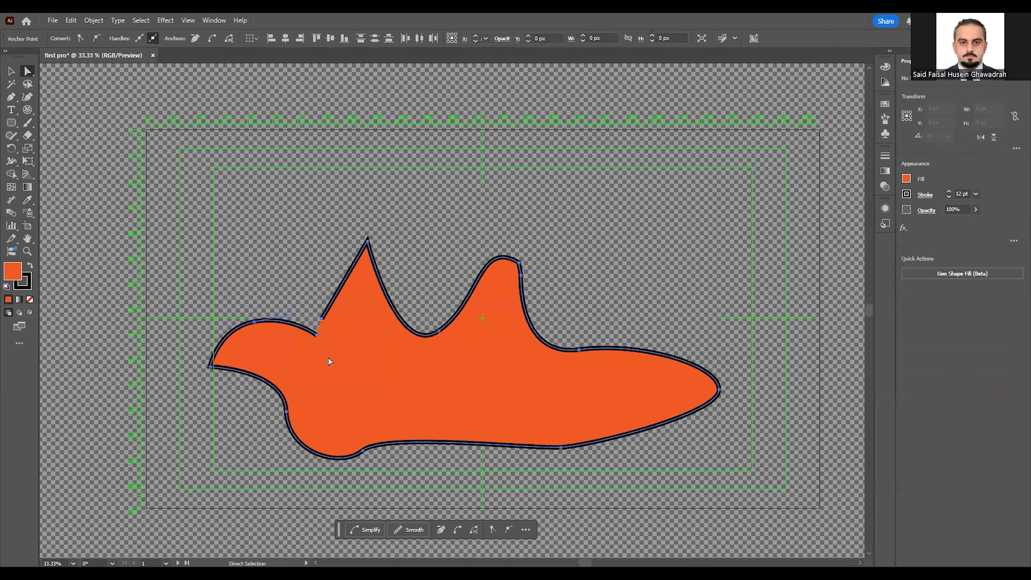
right_click(320, 319)
click(348, 348)
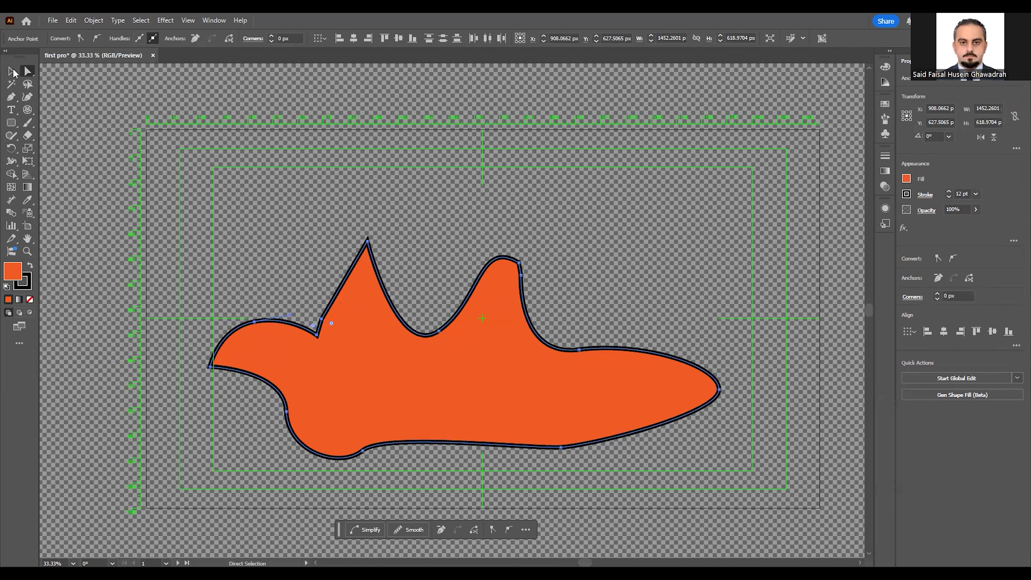
Set the closed shape's fill to magenta and its stroke weight to 17 pt
click(907, 180)
click(858, 216)
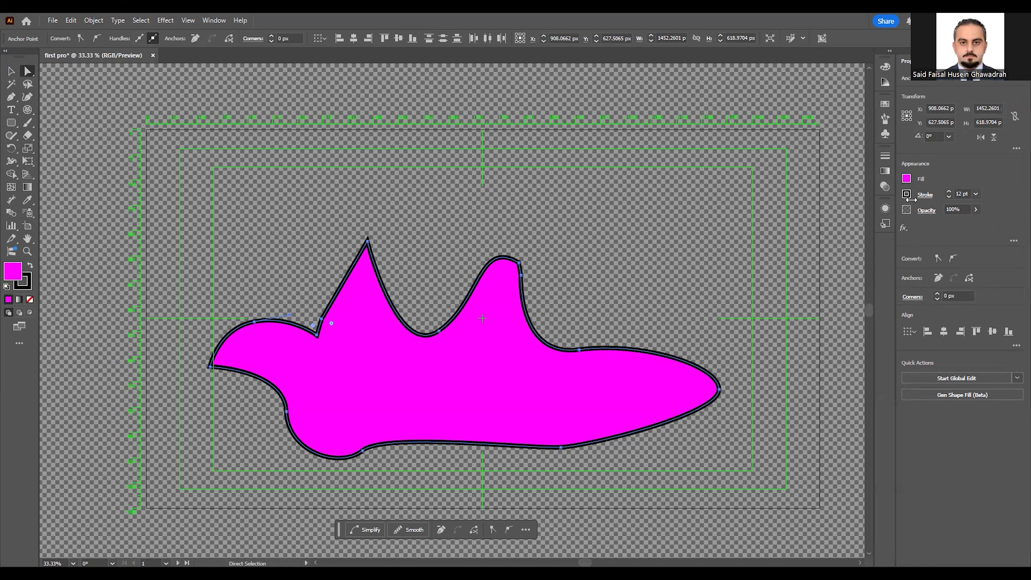
click(949, 191)
click(949, 191)
click(950, 190)
click(949, 191)
click(950, 191)
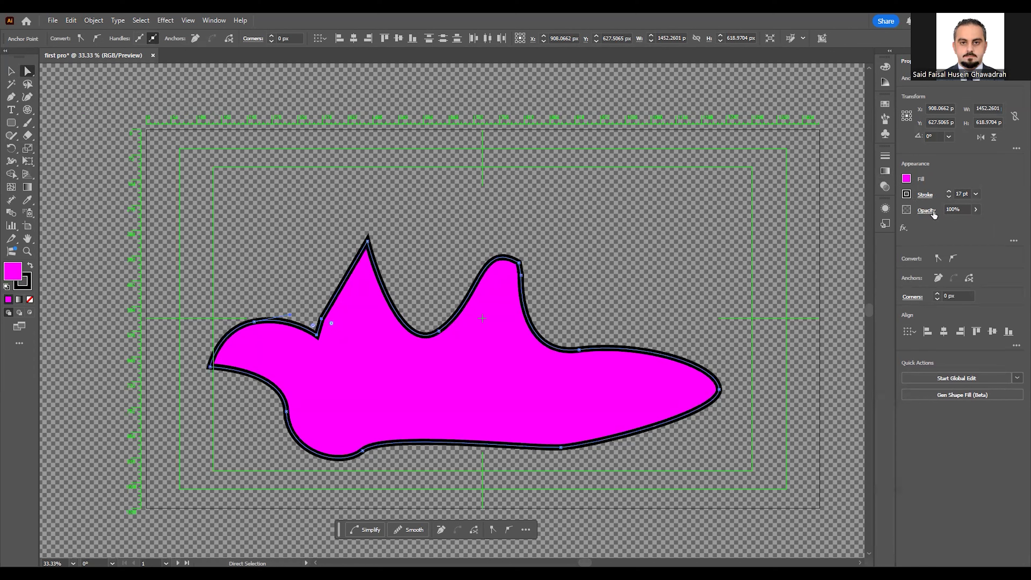
Try out the shape's opacity setting and convert the selected anchor points at the notch below the peak to smooth
click(975, 210)
mouse_move(973, 222)
mouse_down()
mouse_move(950, 223)
mouse_move(981, 226)
mouse_up()
click(953, 258)
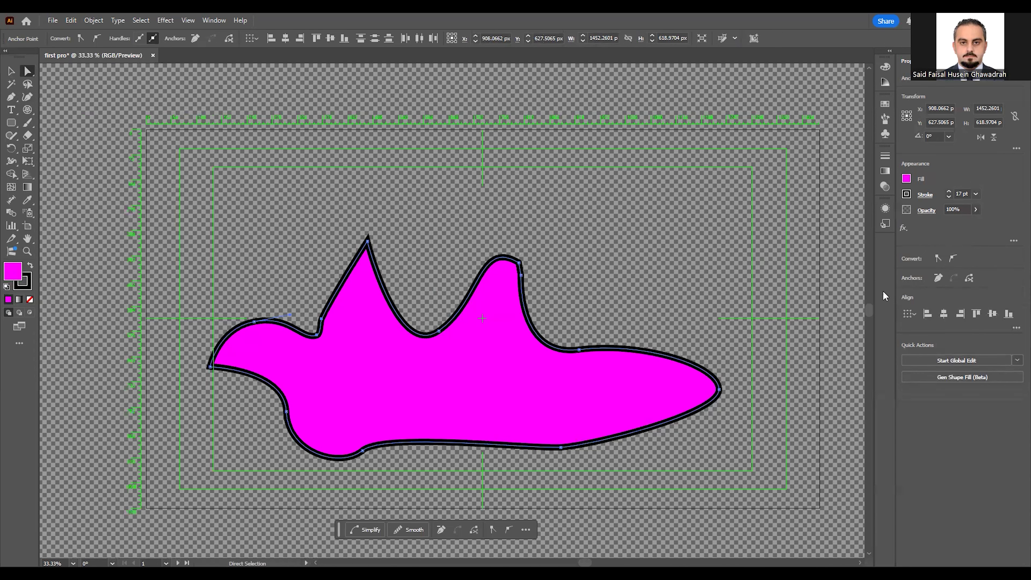
Draw a small rounded rectangle, about 202 by 152 px, above the right part of the magenta shape
click(9, 123)
drag(709, 226, 635, 282)
click(11, 71)
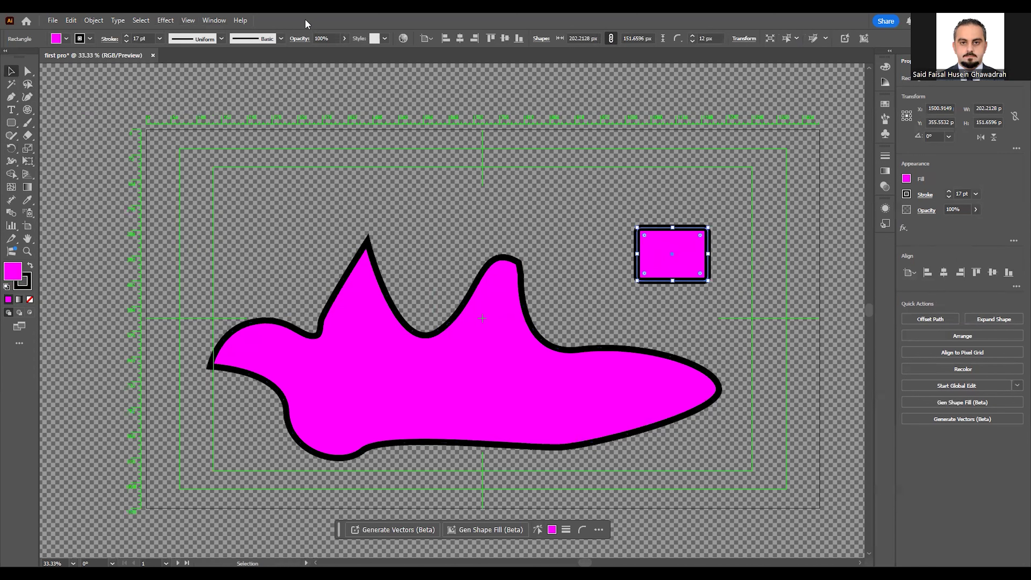
Bring up the alignment options and delete the large magenta freeform shape
click(214, 20)
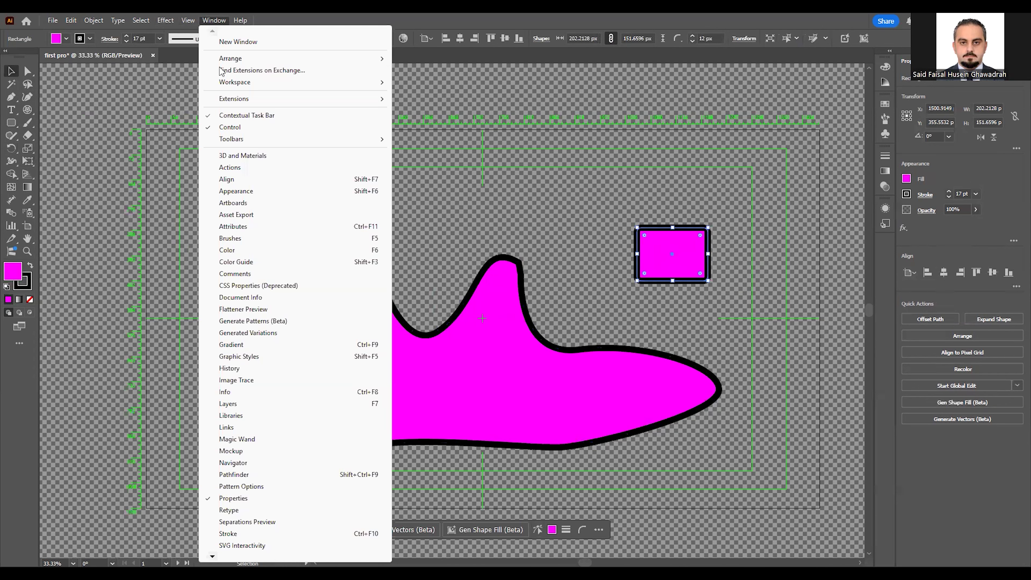
click(244, 180)
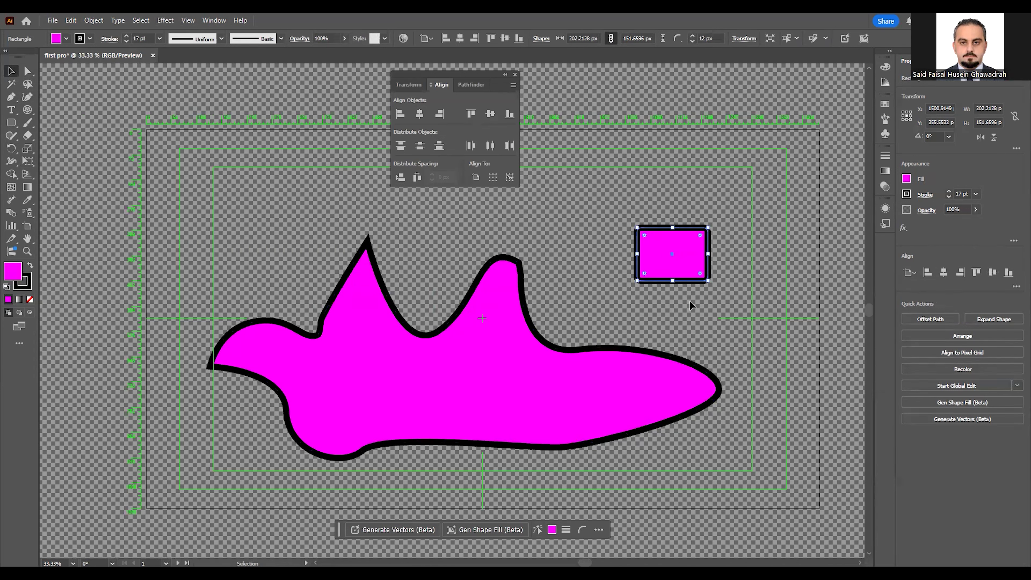
click(380, 337)
key(Delete)
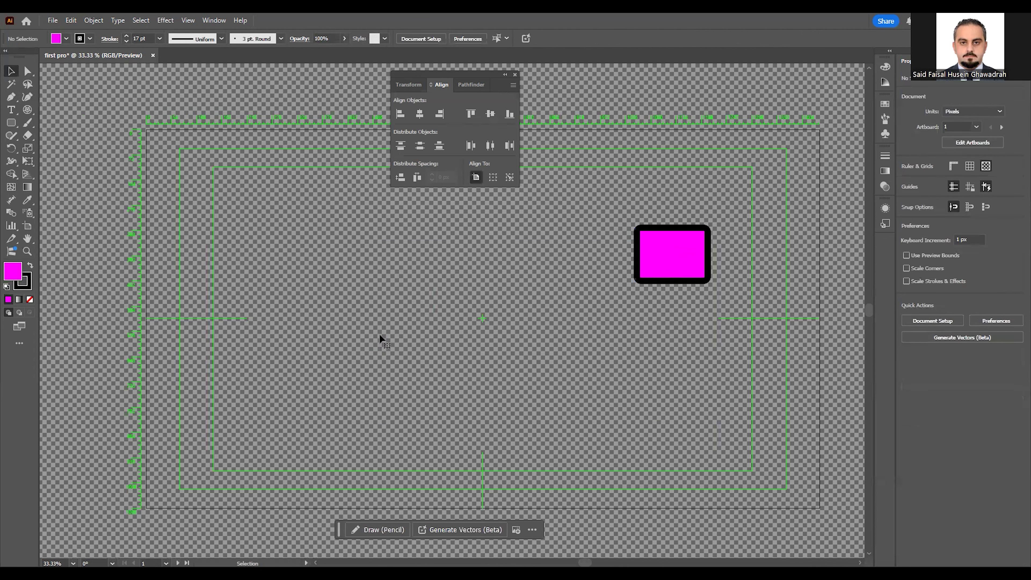
Center the small magenta rectangle vertically and horizontally on the artboard
click(682, 253)
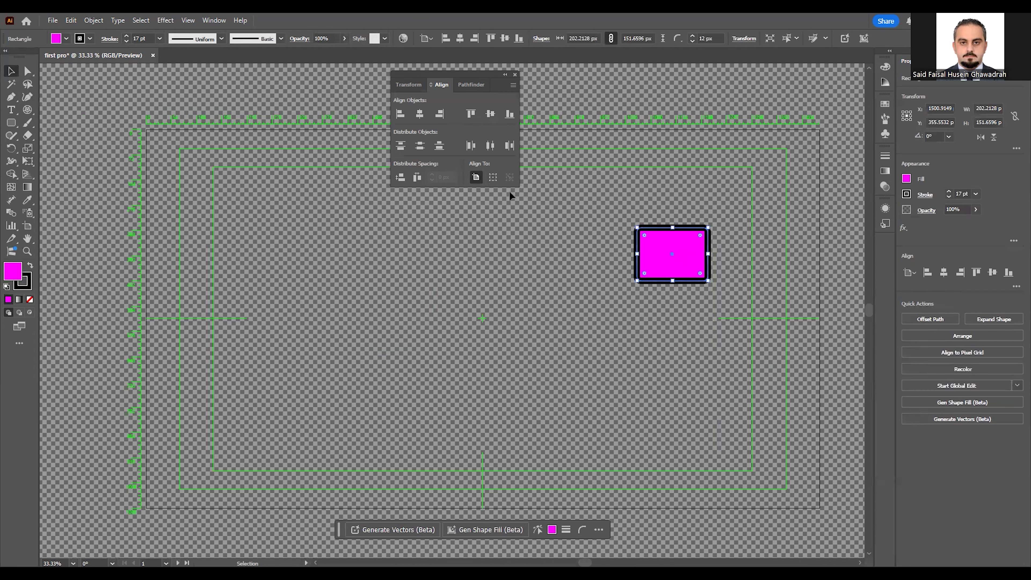
click(490, 114)
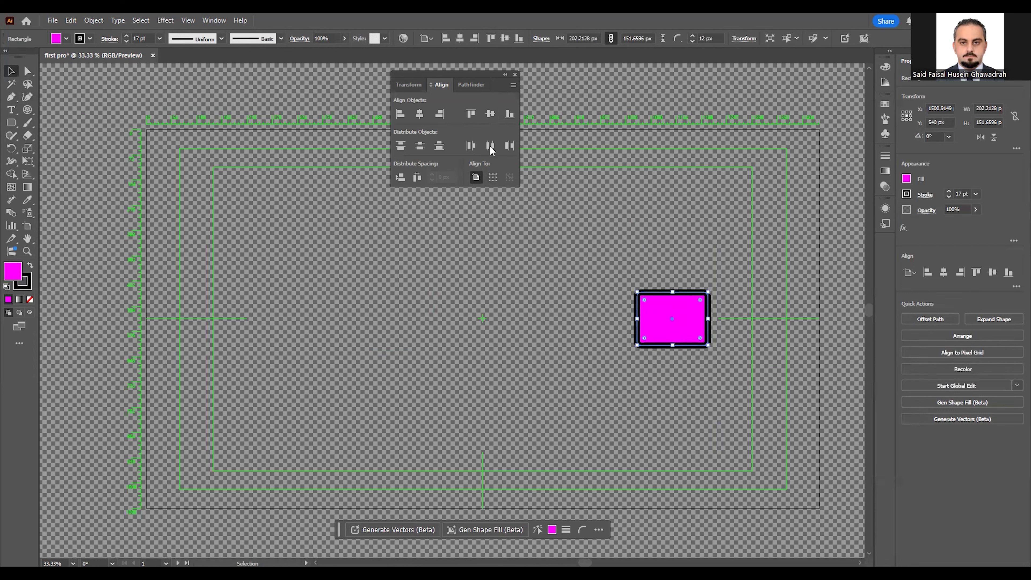
click(420, 115)
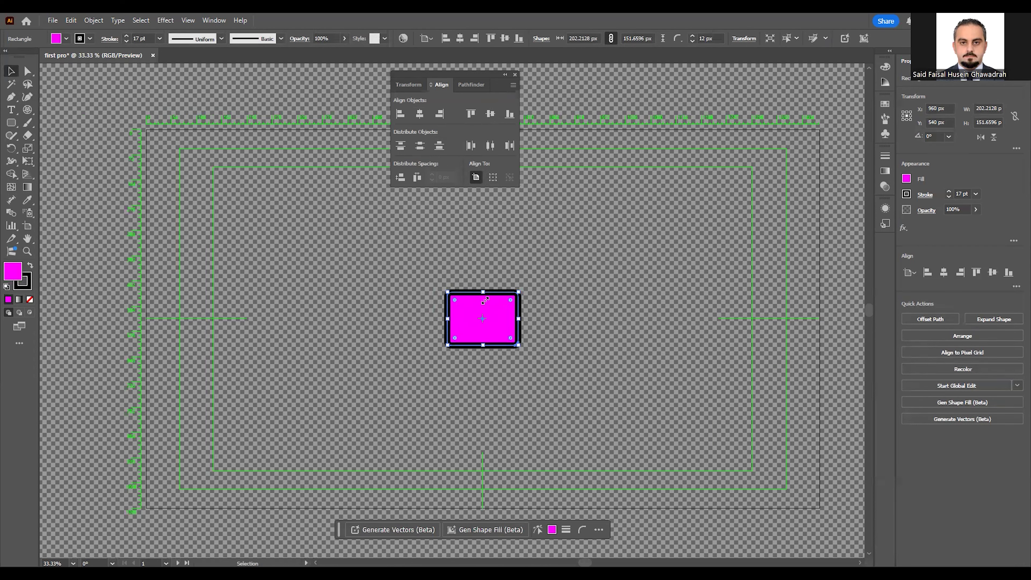
Replace the small rectangle with a larger rounded rectangle, about 597 by 331 px, near the artboard's centre
key(Delete)
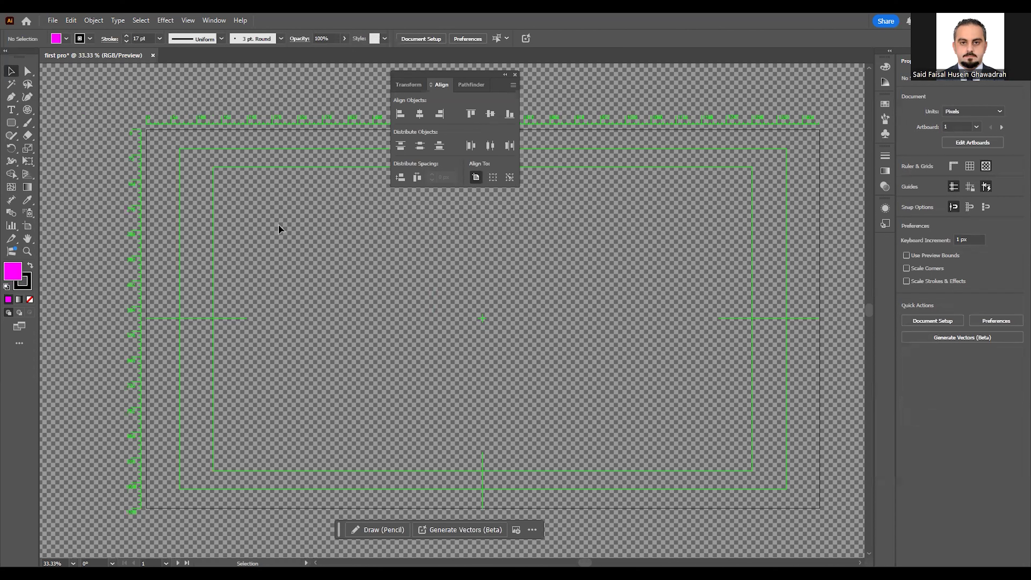
click(11, 122)
drag(351, 274, 381, 292)
drag(477, 341, 564, 393)
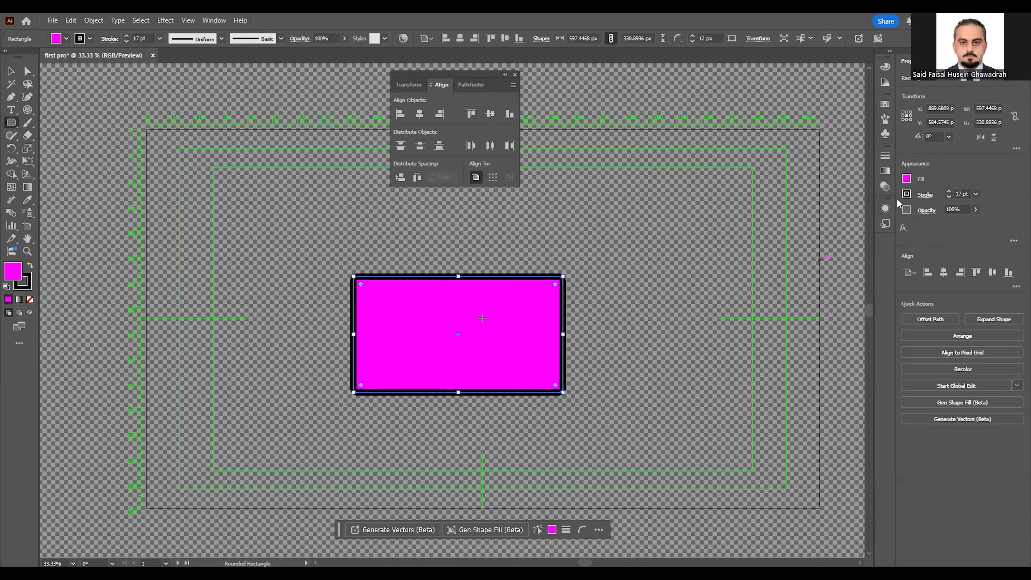
Bring up the color spectrum for the rectangle's fill and check the Color Guide's shades and tints
click(906, 178)
click(214, 20)
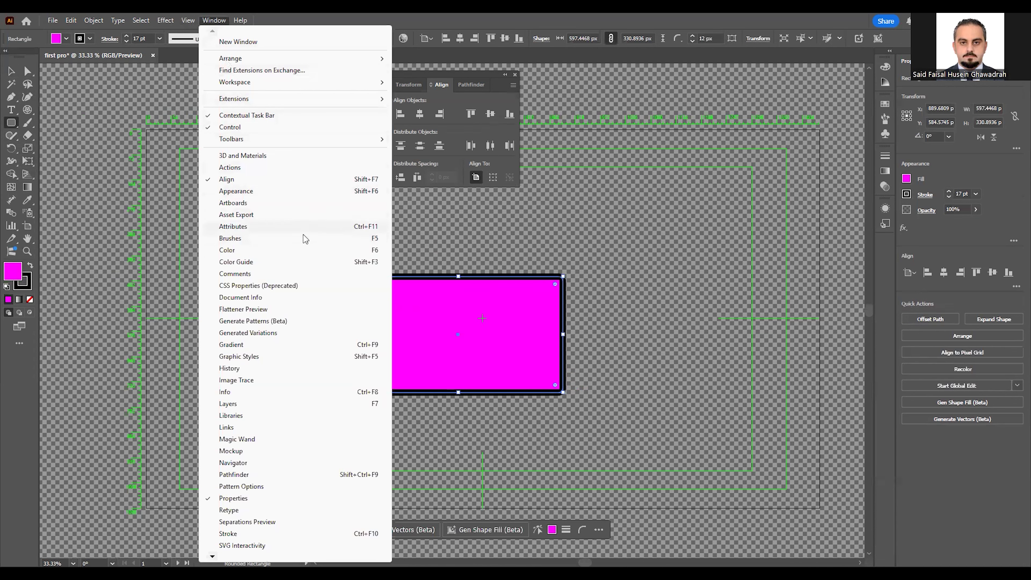
click(288, 250)
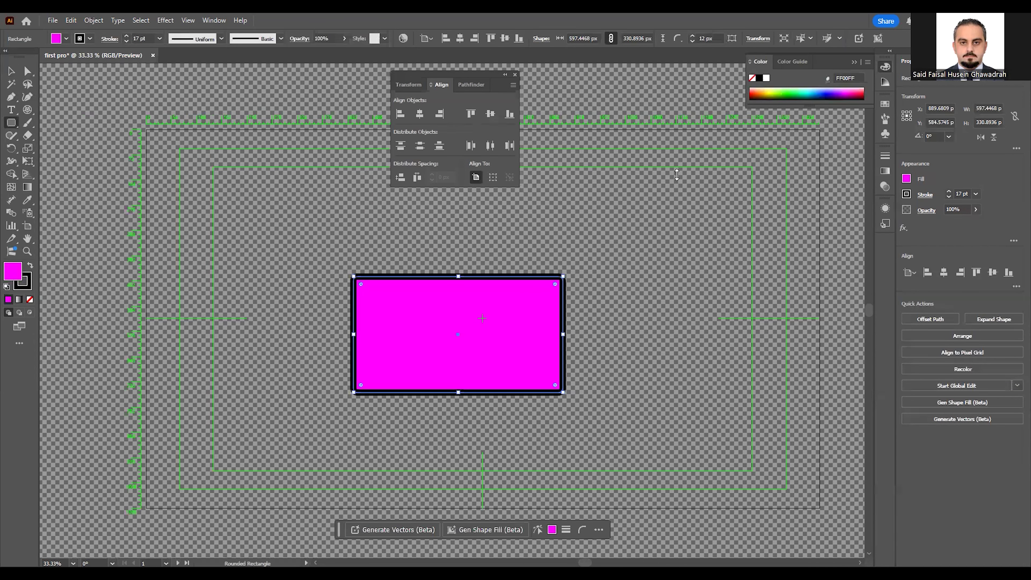
click(713, 129)
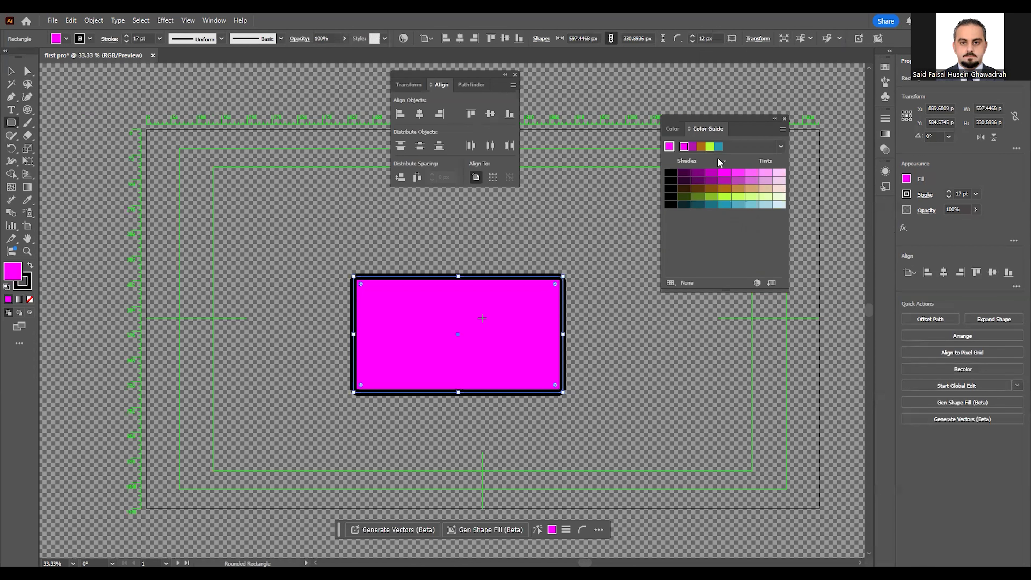
click(672, 129)
Set the rectangle's fill to the mint green 45FFB3 picked from the RGB spectrum
click(11, 72)
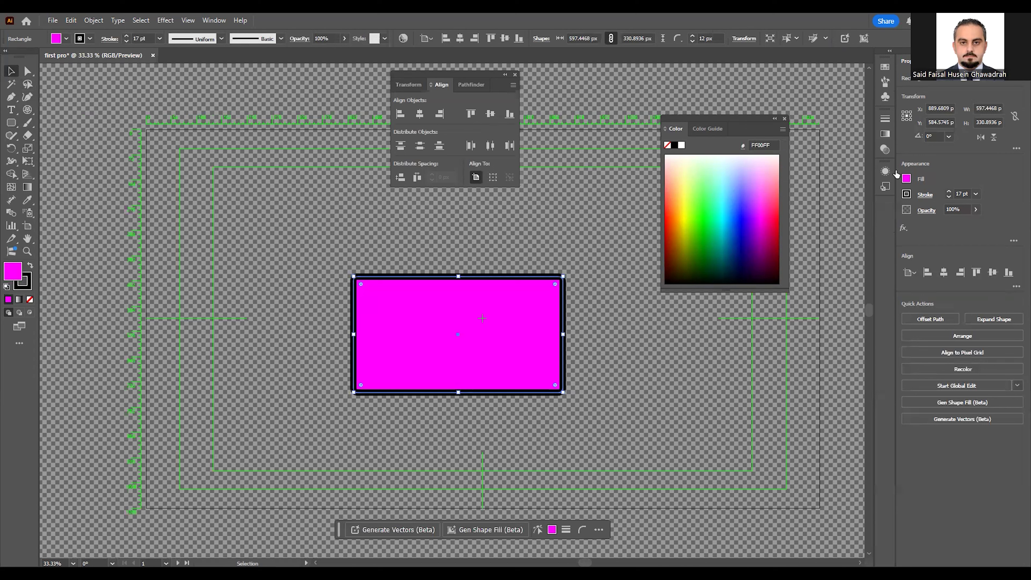
click(907, 179)
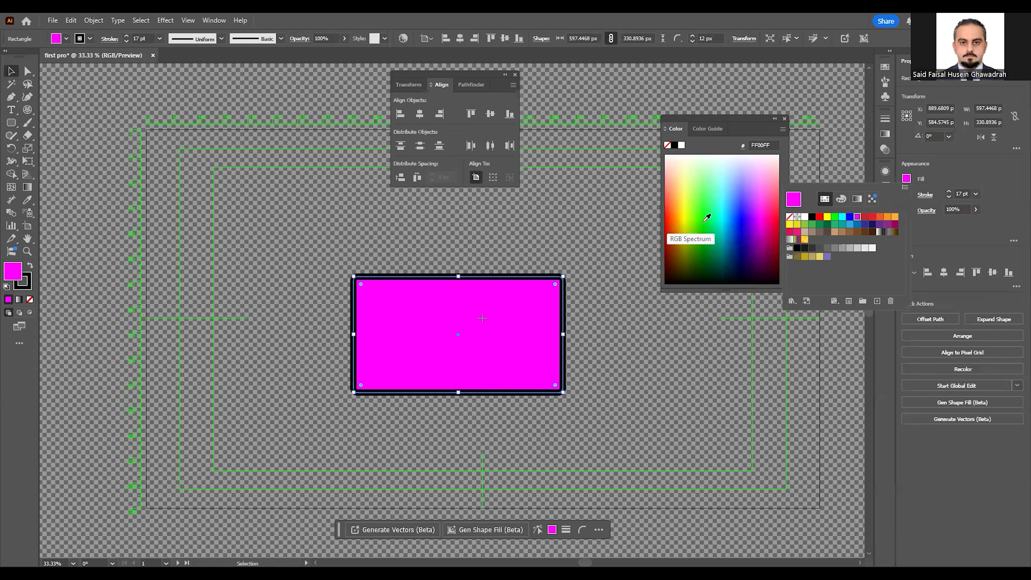
click(720, 198)
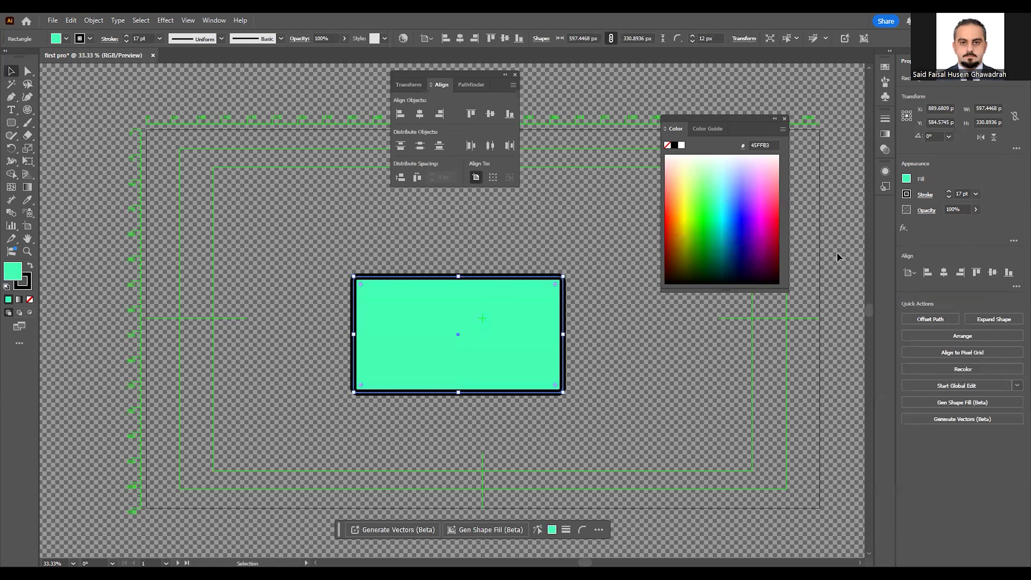
Save the rectangle's mint green fill as a new global process color swatch in RGB mode
click(906, 179)
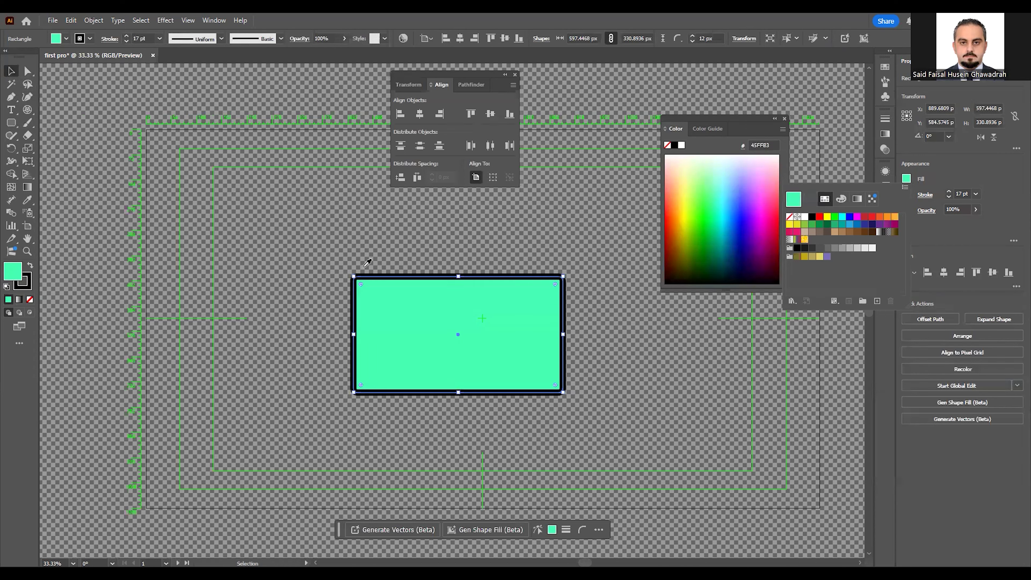
click(877, 301)
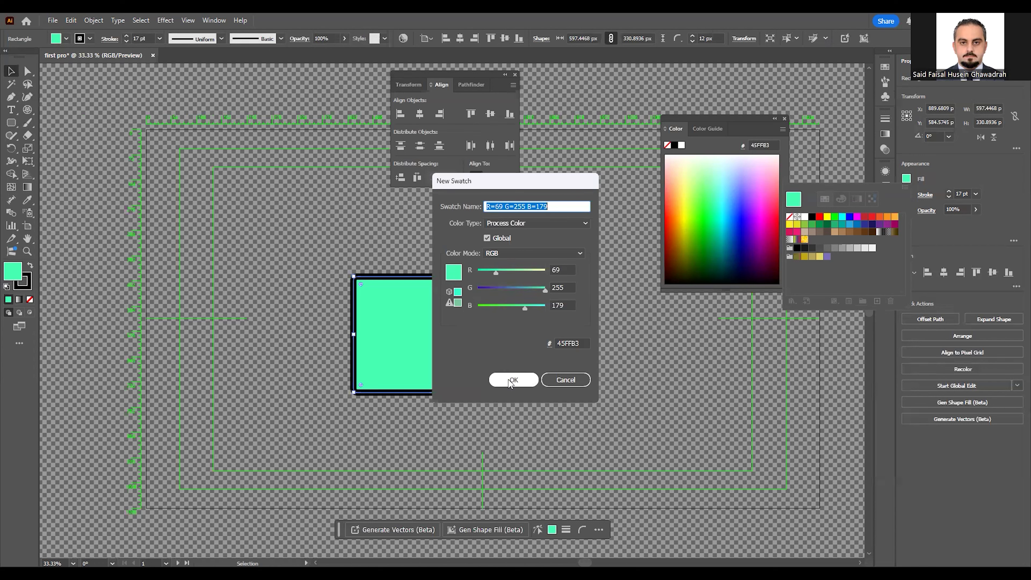
click(512, 380)
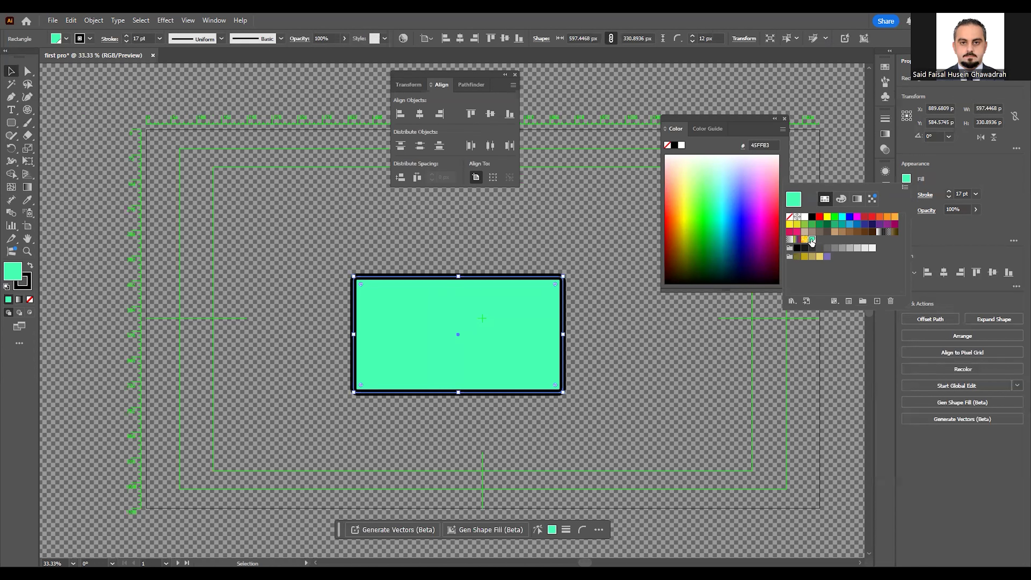
Look through the color mixer, gradient and pattern options for the rectangle's fill
click(842, 199)
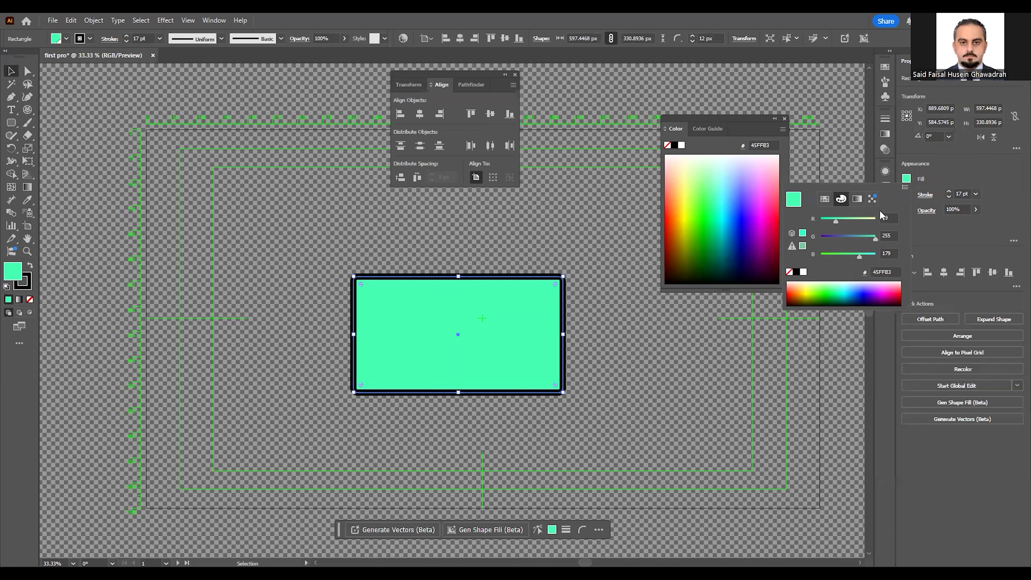
click(857, 199)
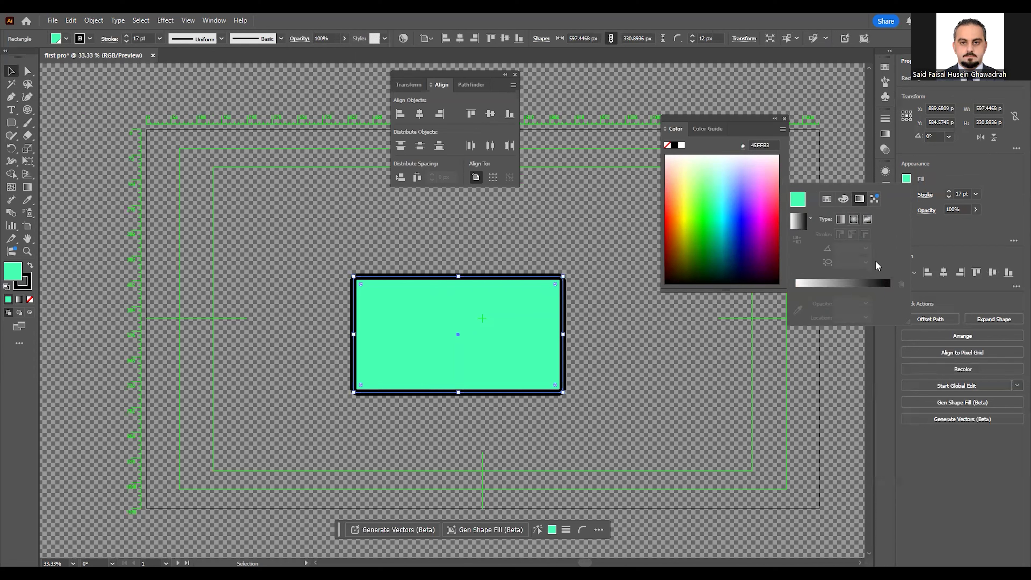
click(872, 200)
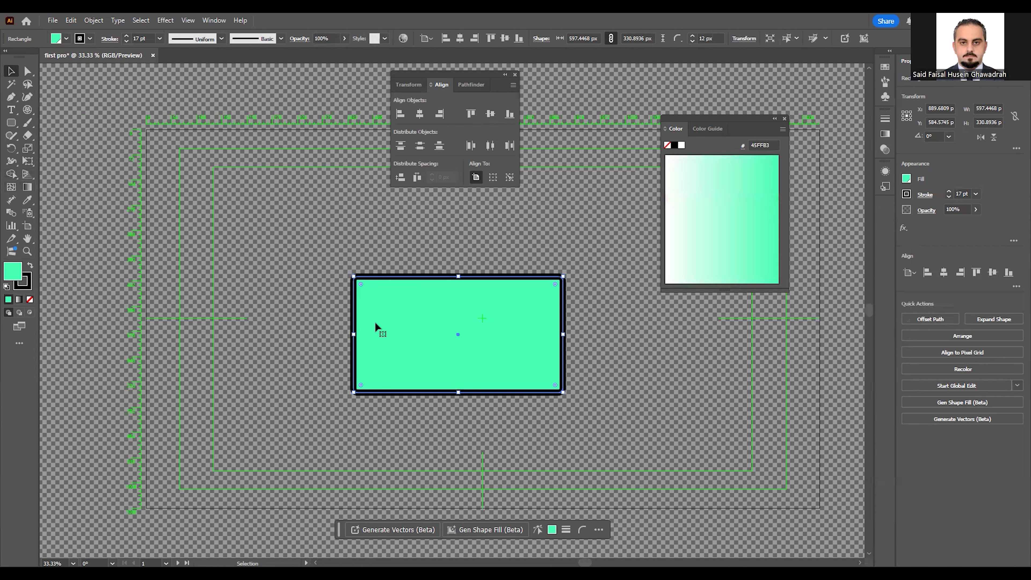
Fill the rectangle with the white-to-black linear gradient and redraw its direction diagonally downward across the shape's middle
click(28, 189)
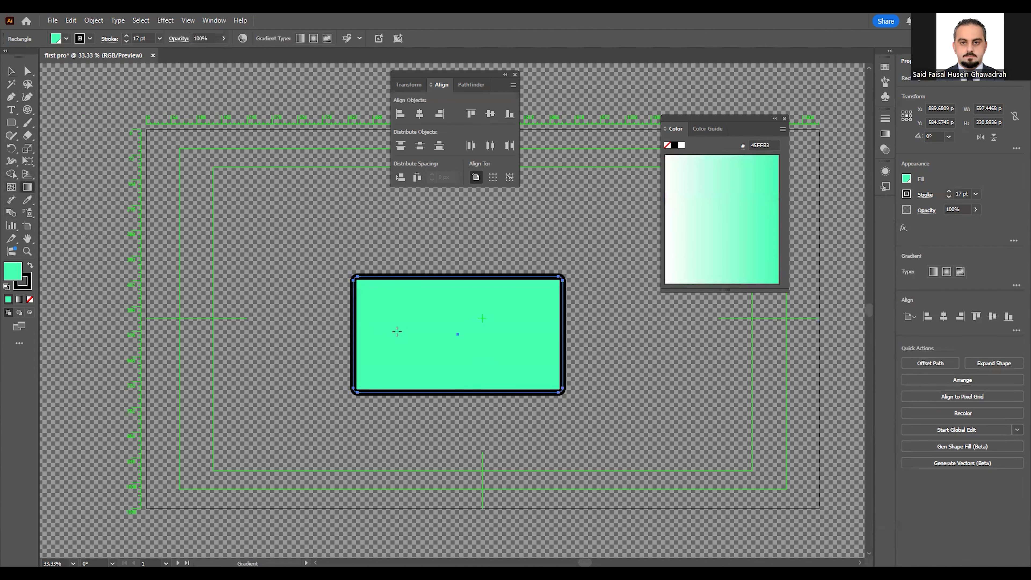
key(ctrl+z)
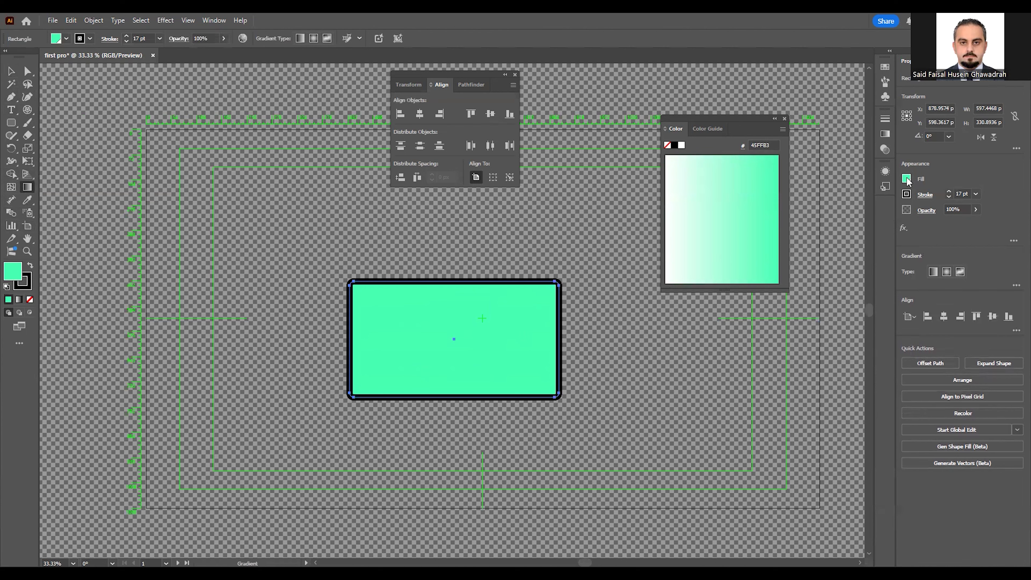
click(906, 179)
click(796, 221)
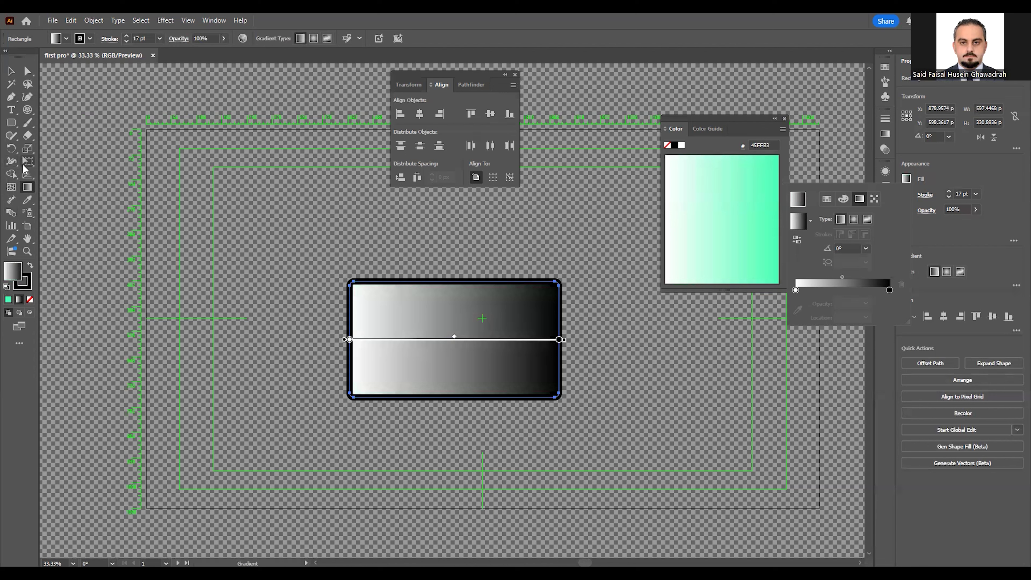
click(28, 188)
drag(434, 305, 515, 357)
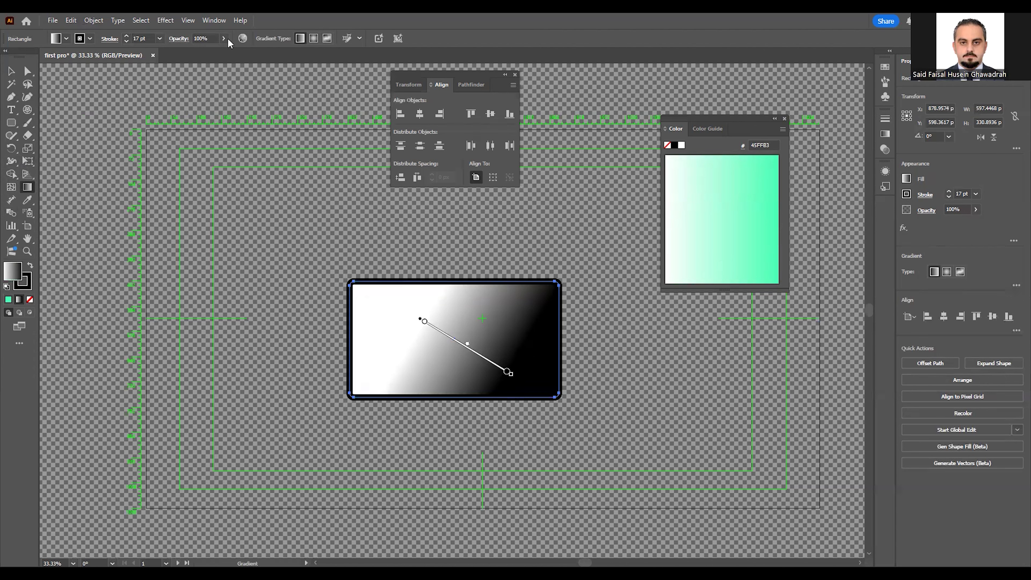
Bring up the full gradient settings, try the radial and freeform types on the rectangle, and set it to radial
click(216, 20)
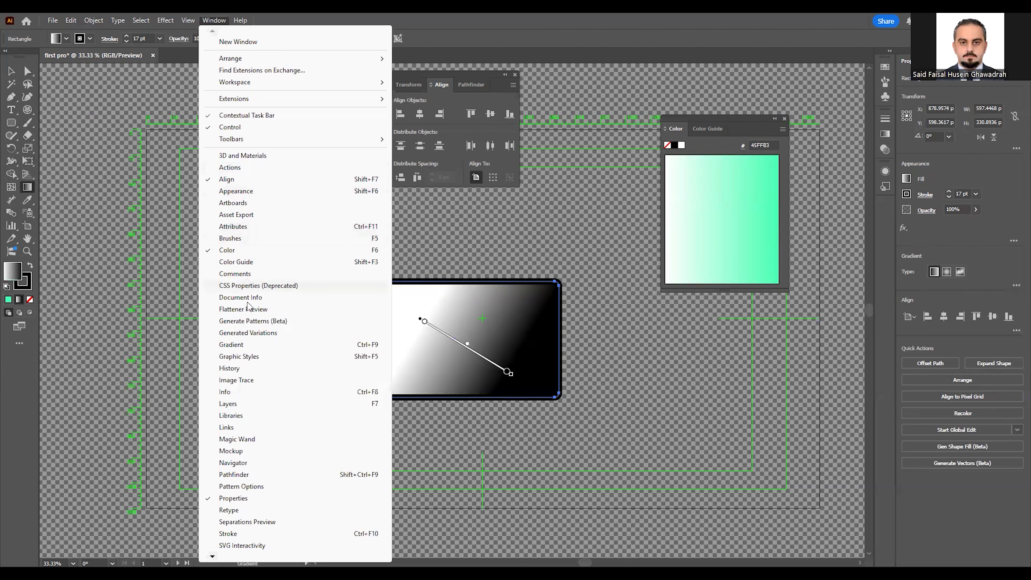
click(253, 346)
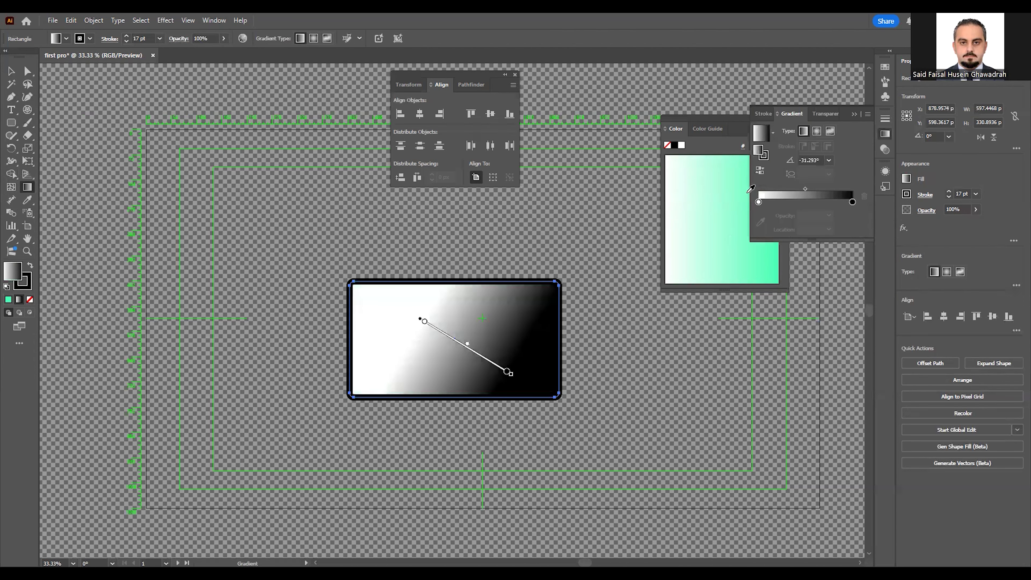
click(817, 132)
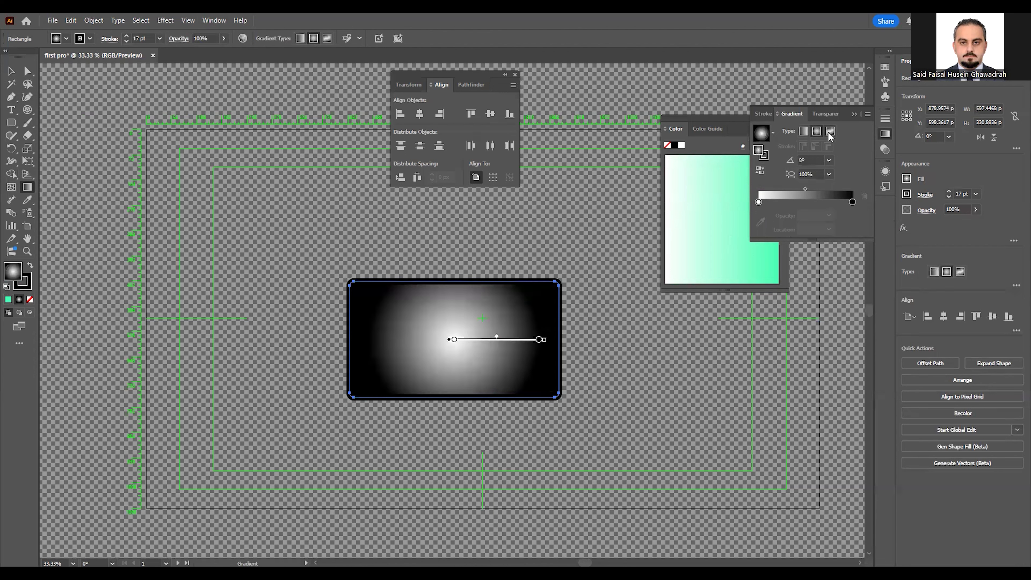
click(830, 132)
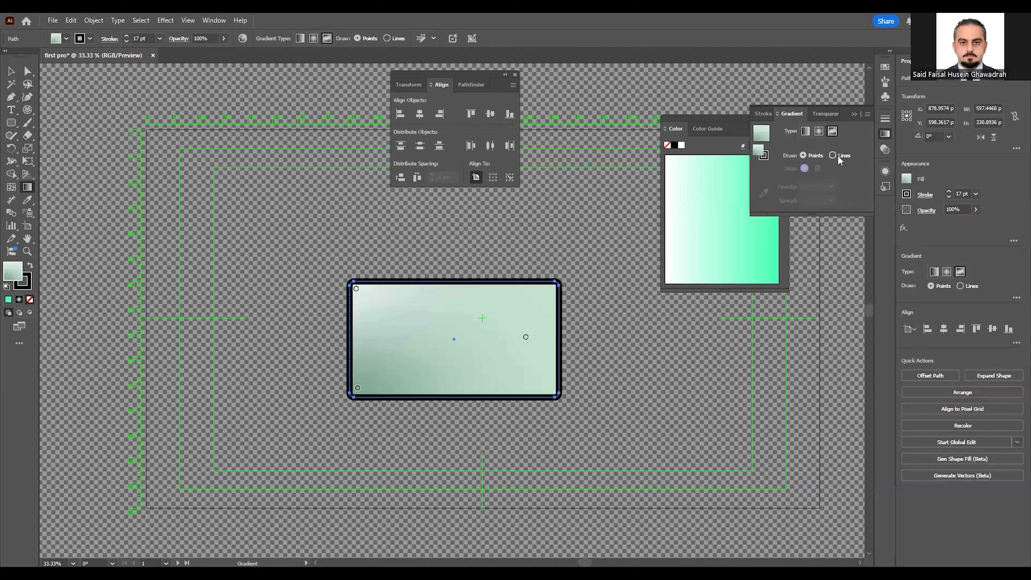
click(818, 131)
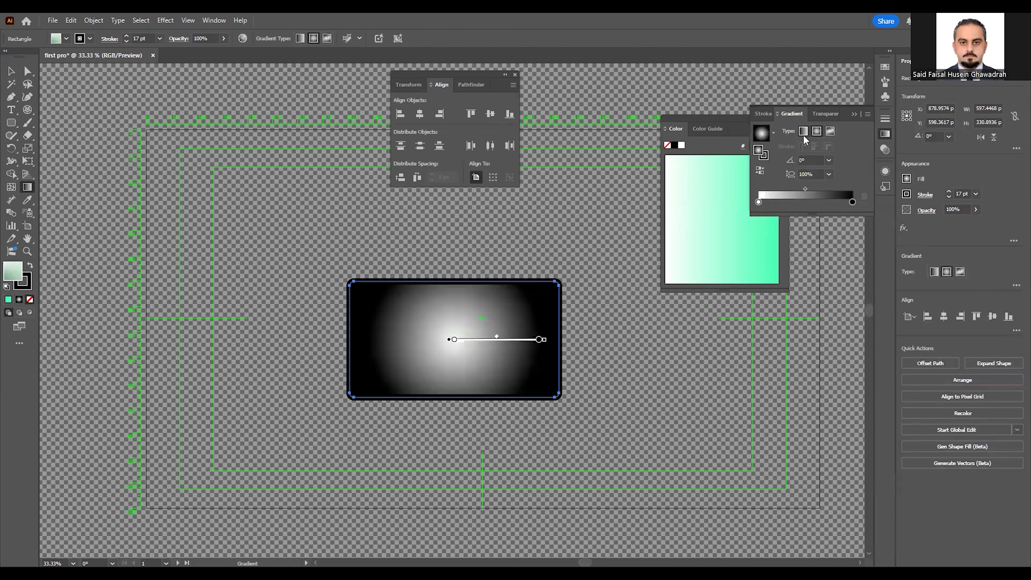
Recolor the radial gradient's white starting stop to the bright green 59FF0E
click(758, 202)
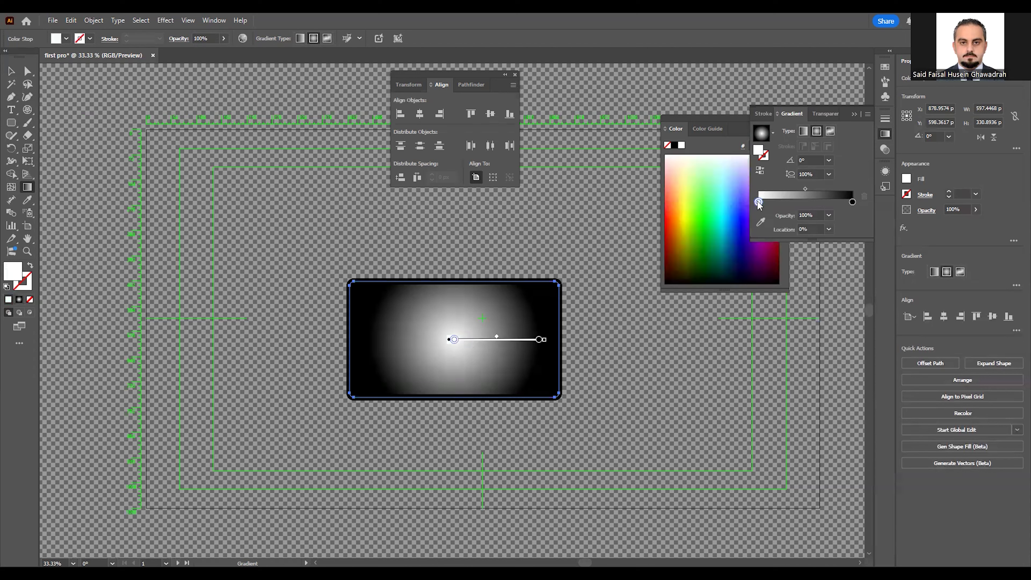
click(707, 196)
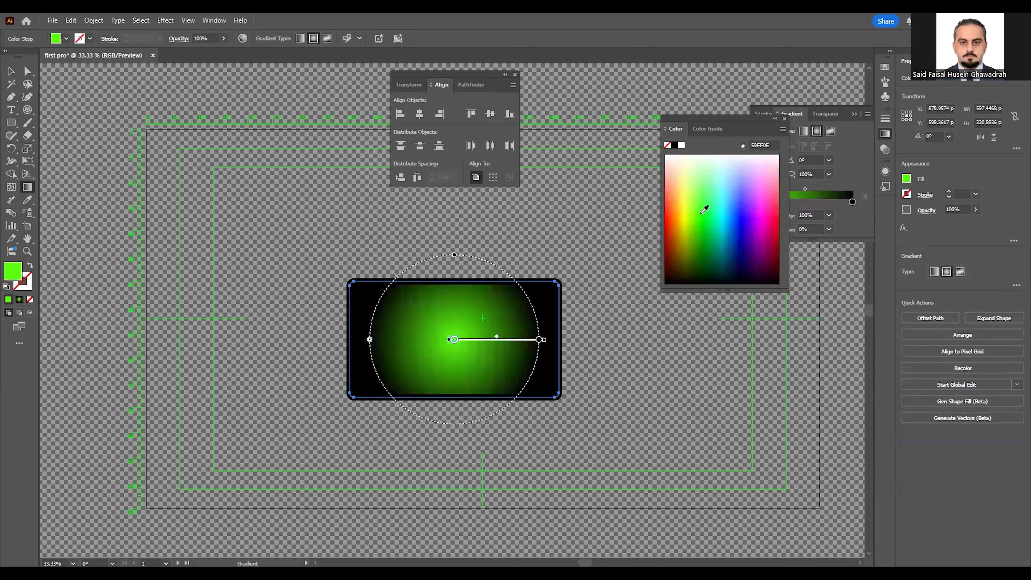
click(858, 166)
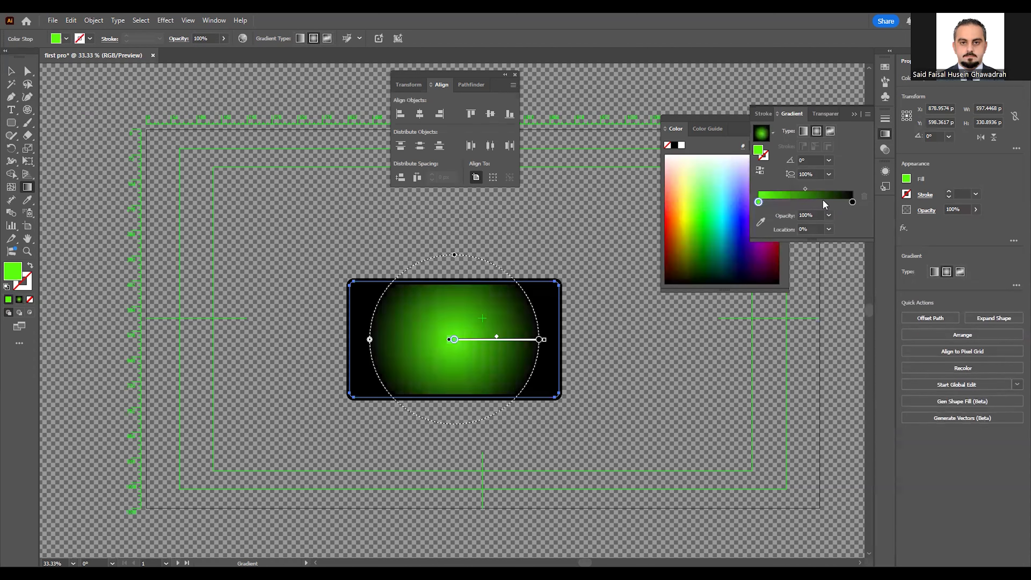
Add a gradient stop at about 31% between the green and black stops and color it magenta
click(785, 203)
drag(786, 203, 787, 202)
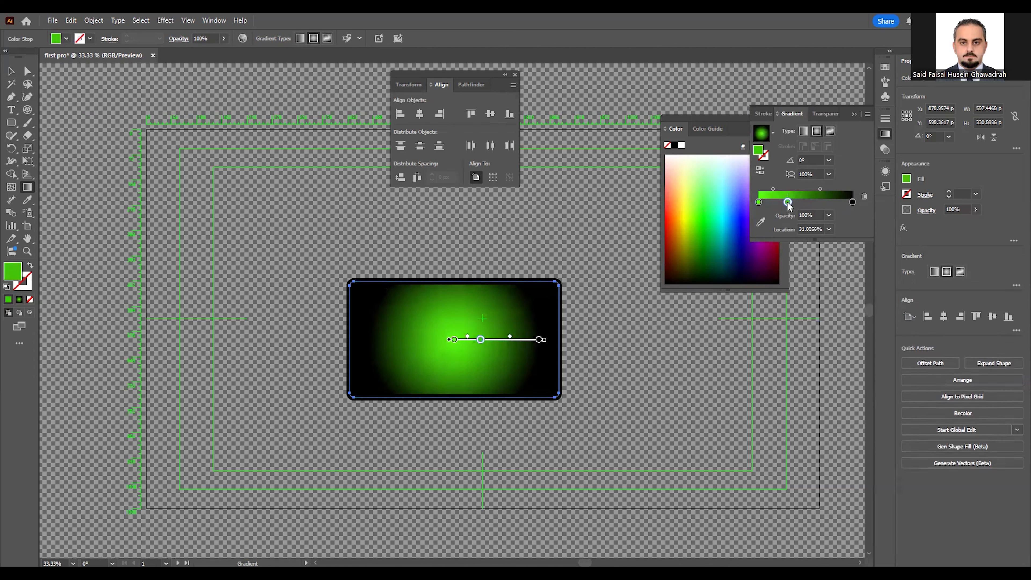
double_click(787, 202)
click(834, 312)
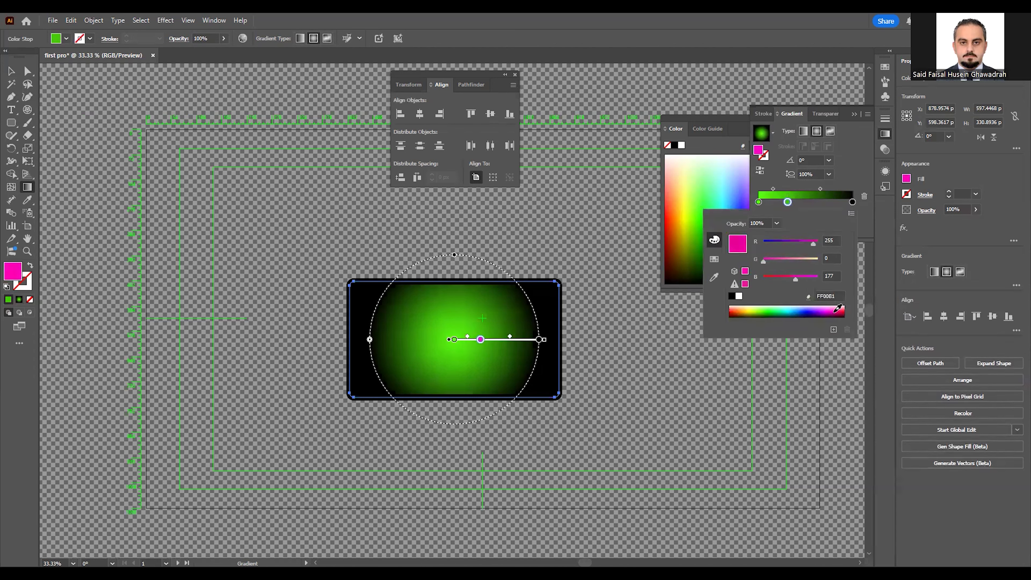
click(819, 196)
Add another gradient stop at about 64.5% between magenta and black and color it orange E97B00
click(819, 203)
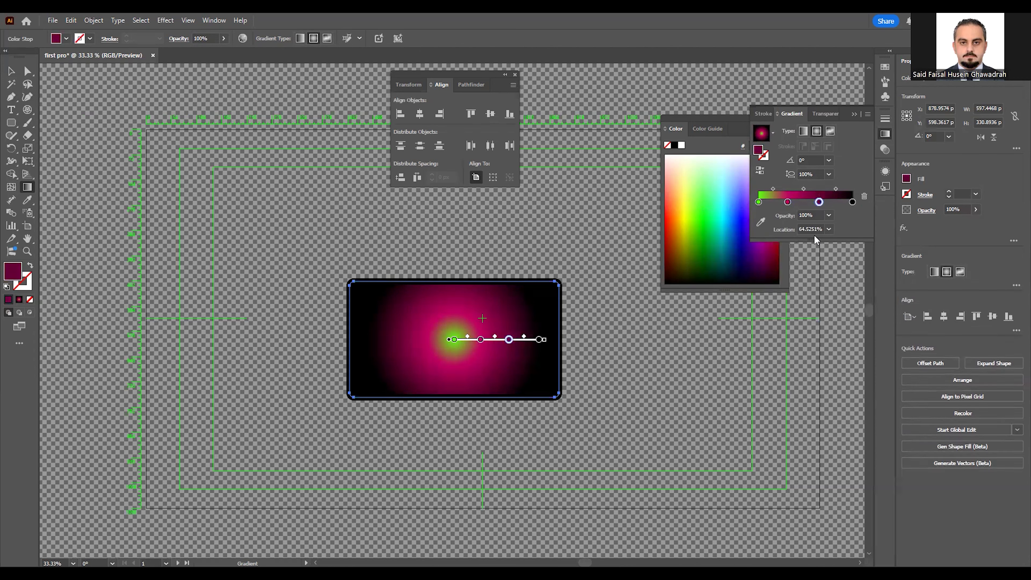
double_click(819, 202)
drag(787, 311, 742, 308)
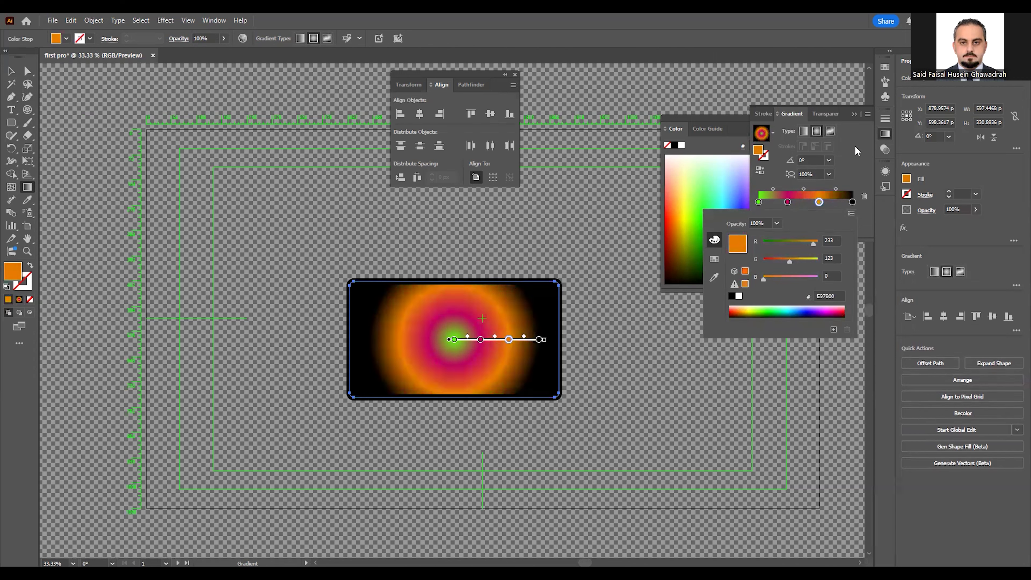
click(856, 134)
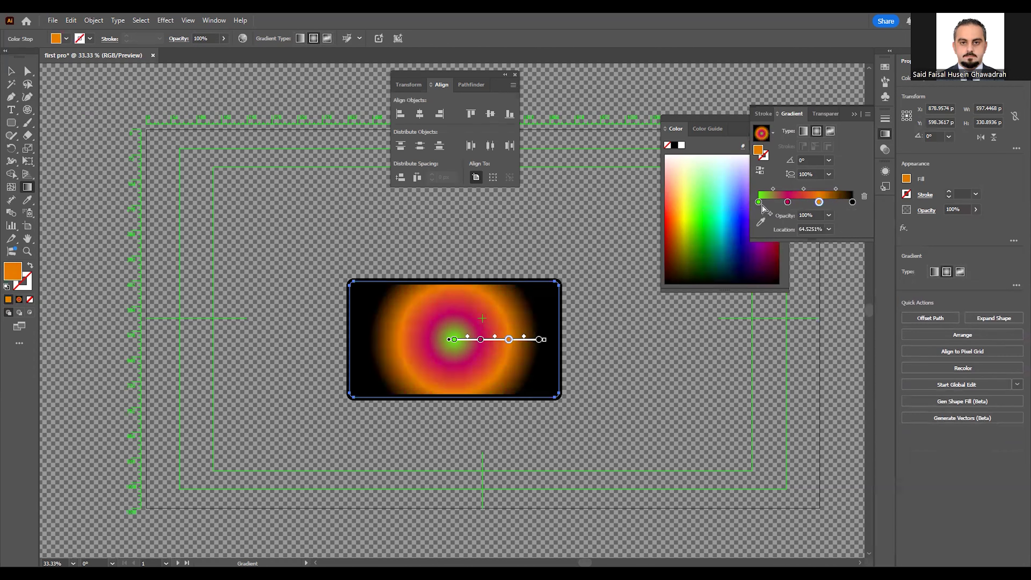
Try deleting the magenta stop from the gradient, and undo the deletion
click(787, 202)
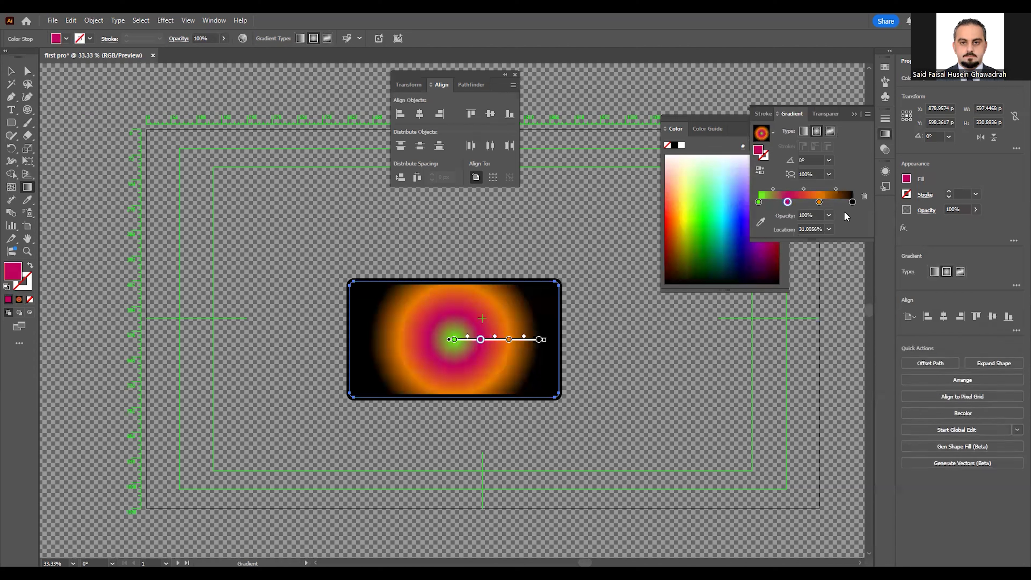
click(864, 197)
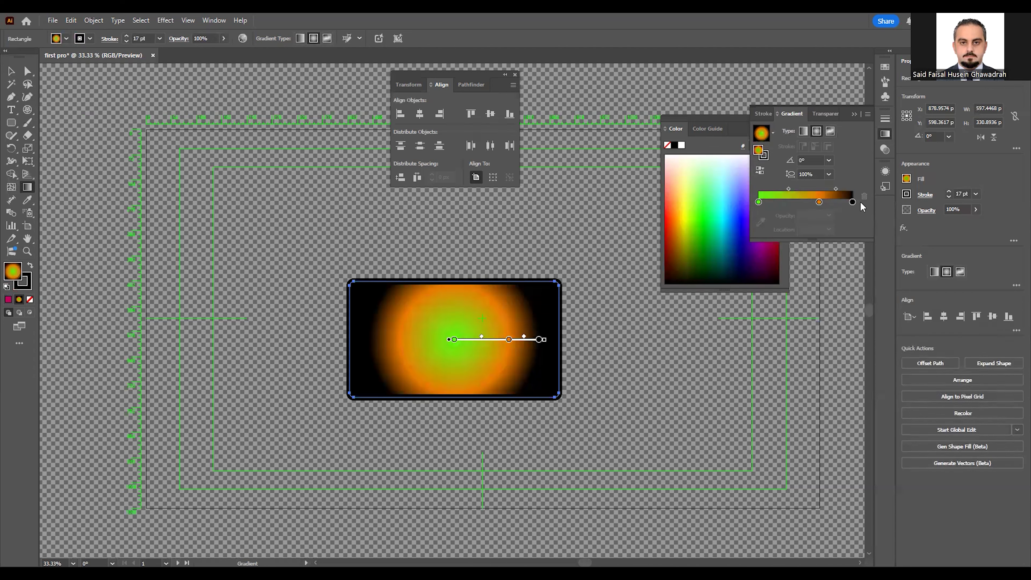
key(ctrl+z)
Shift the midpoint between the magenta and orange stops to about 48.3%, preview the linear type and return to radial
mouse_move(803, 189)
mouse_down()
mouse_move(791, 188)
mouse_move(803, 189)
mouse_up()
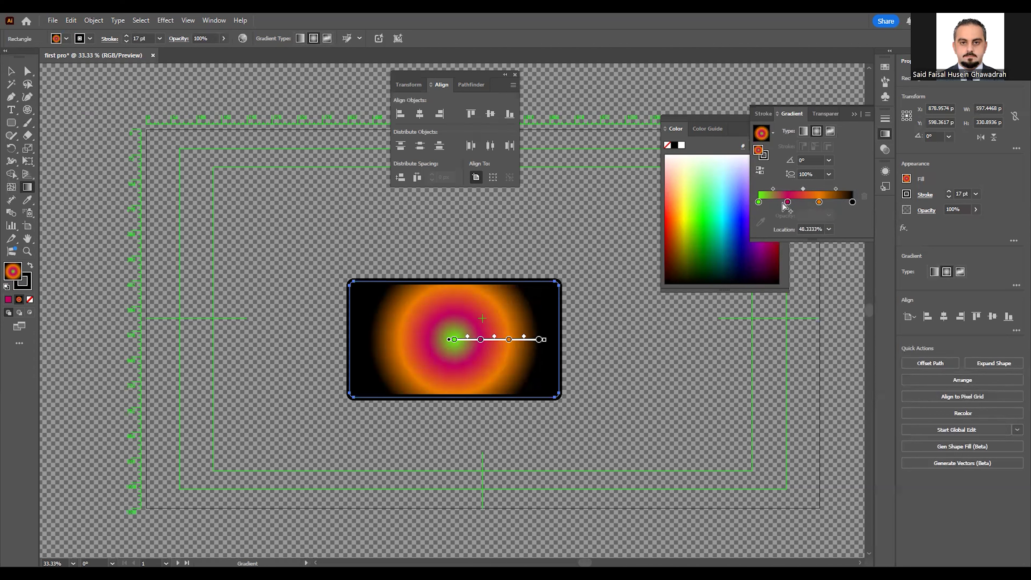
click(804, 133)
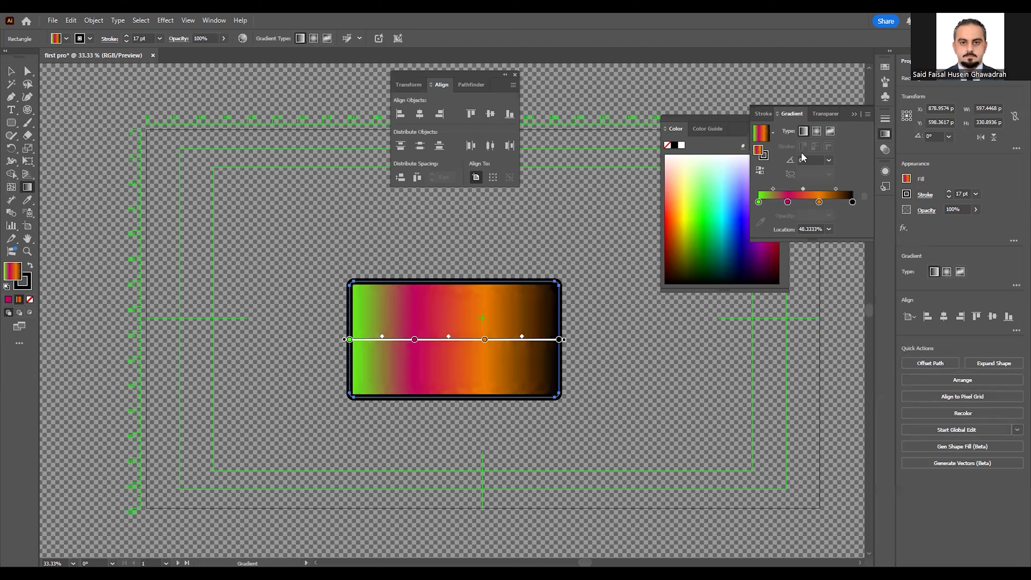
click(815, 134)
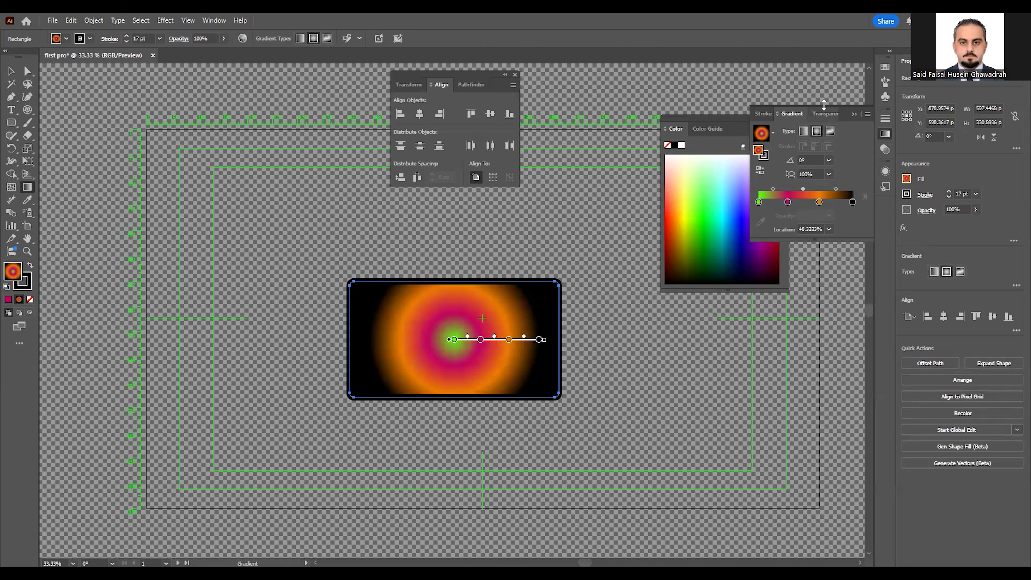
Save the rectangle's multicolor radial gradient as a new swatch named New Gradient Swatch
click(825, 116)
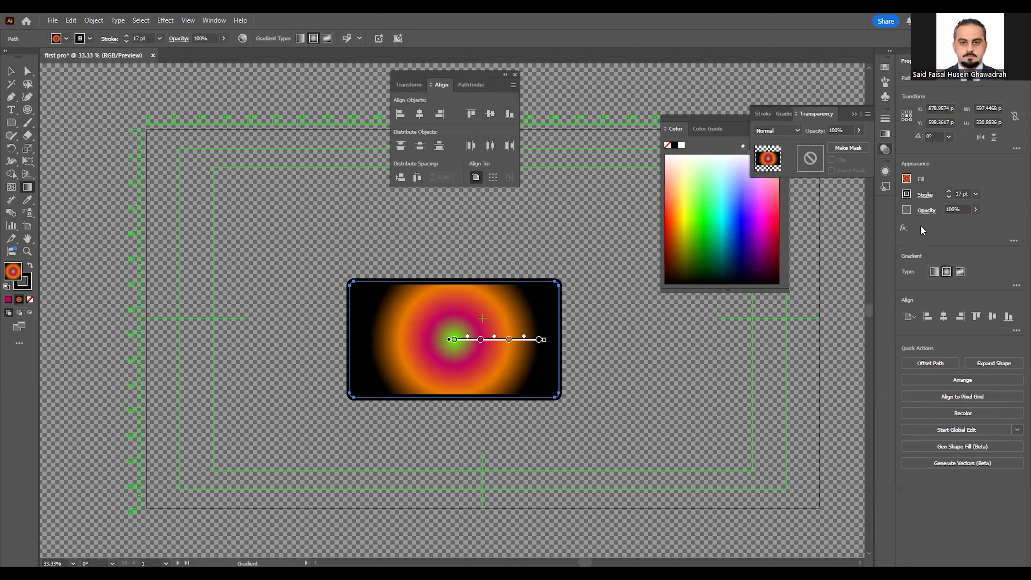
click(905, 179)
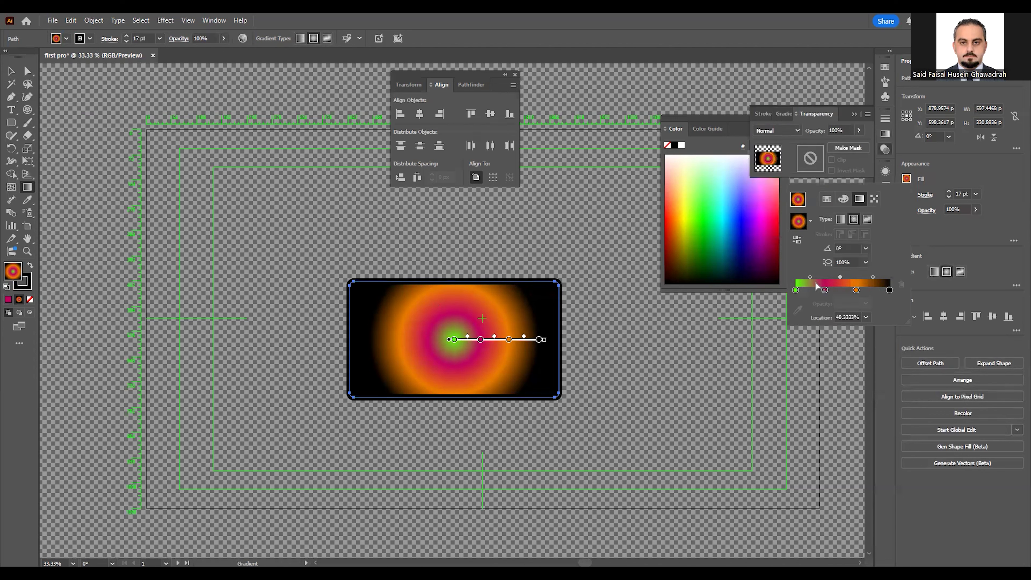
click(826, 199)
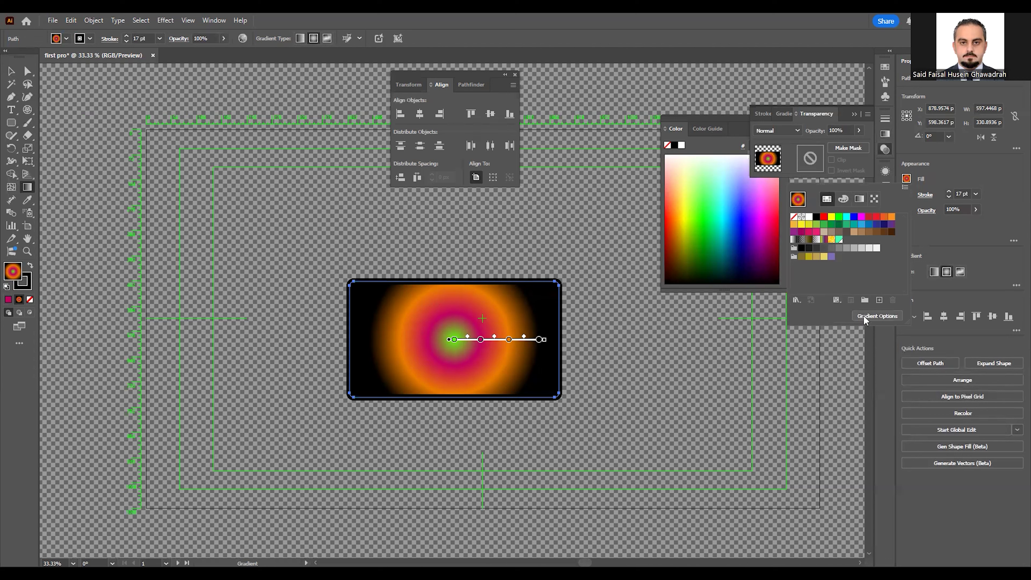
click(879, 300)
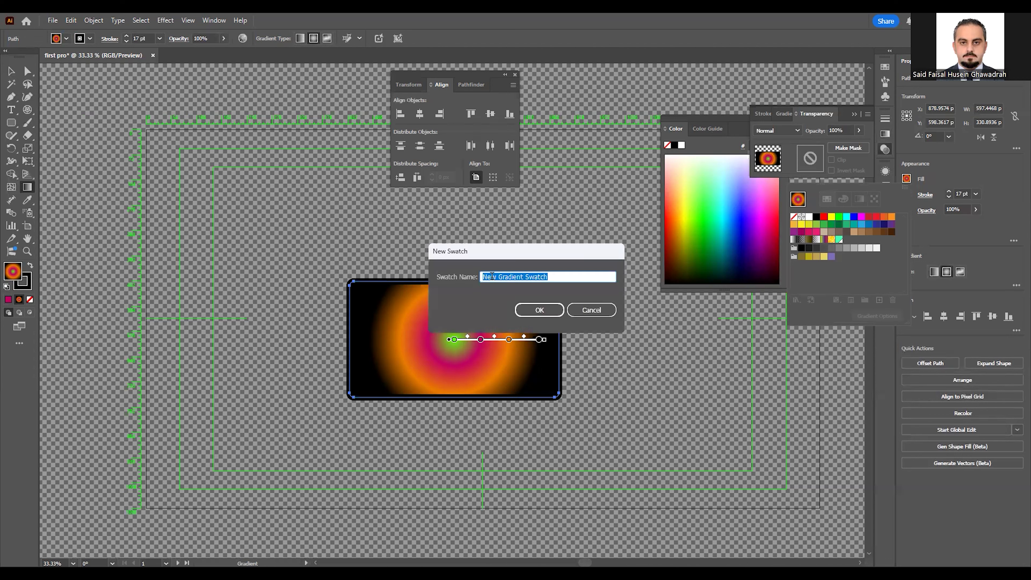
click(539, 311)
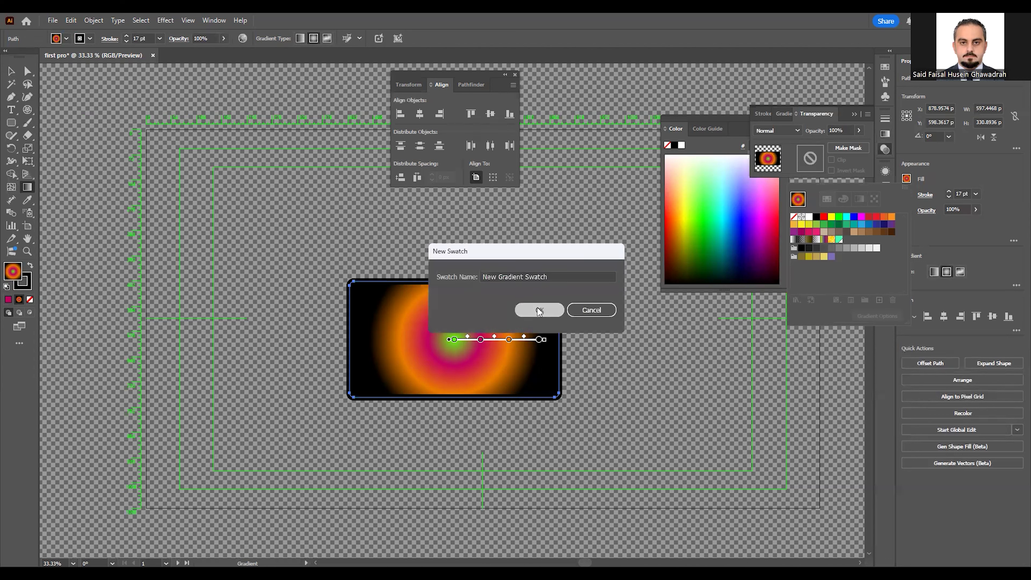
key(Return)
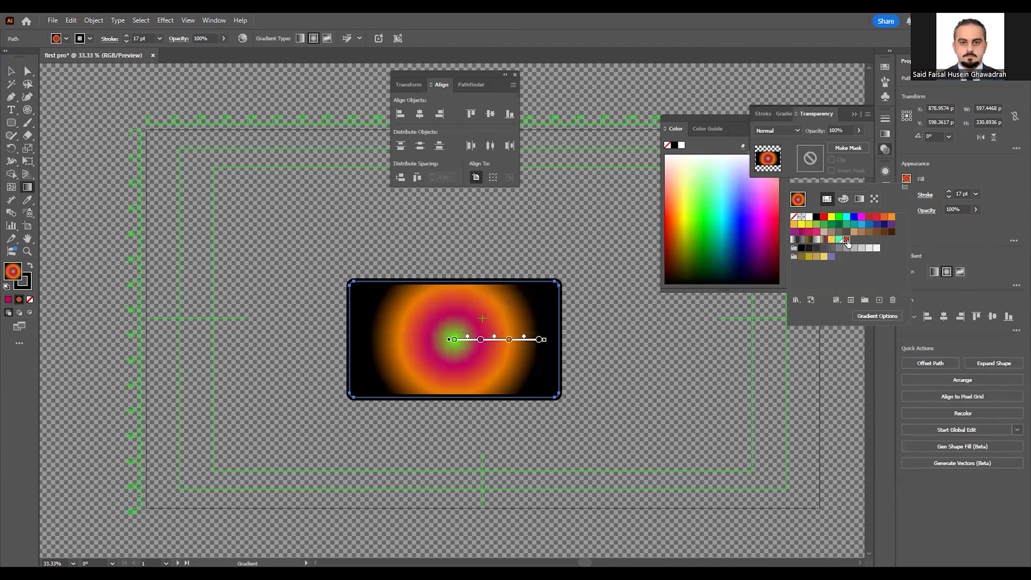
click(11, 122)
drag(163, 168, 218, 221)
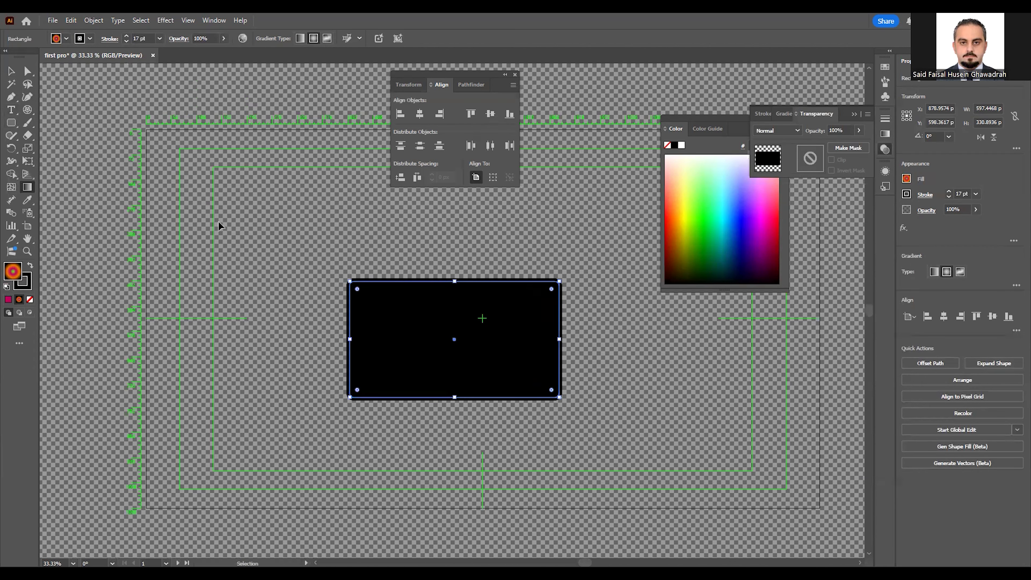
key(ctrl+z)
Draw a second rounded rectangle, about 380 by 208 px, in the artboard's upper-left area and fill it with a red swatch
click(11, 71)
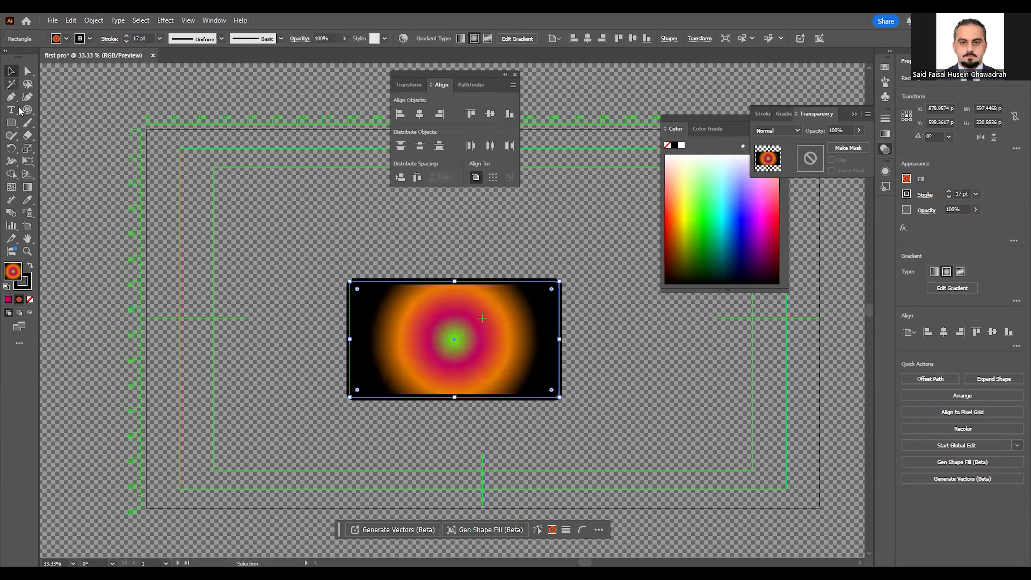
click(11, 122)
drag(209, 164, 355, 239)
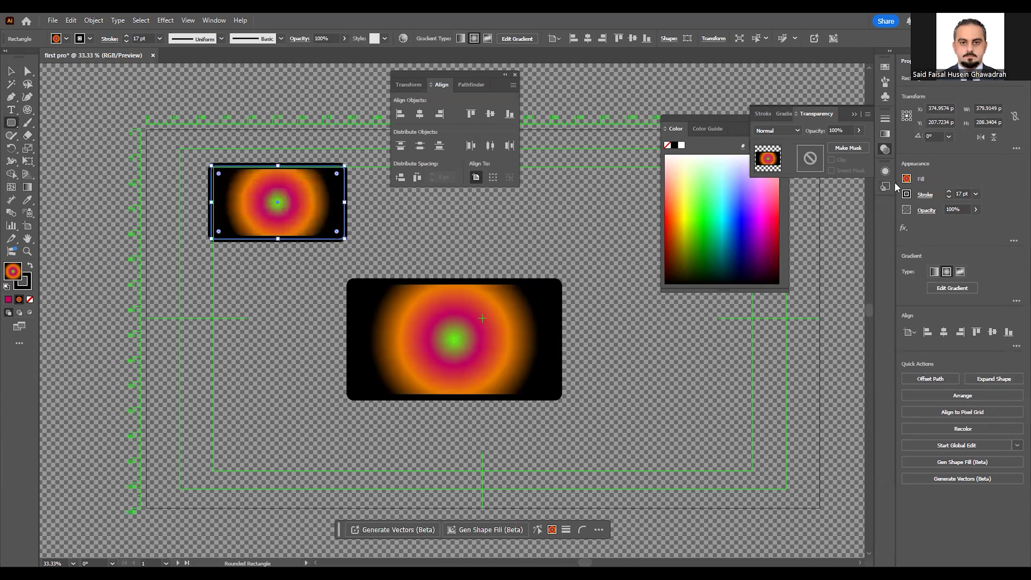
click(906, 178)
click(876, 216)
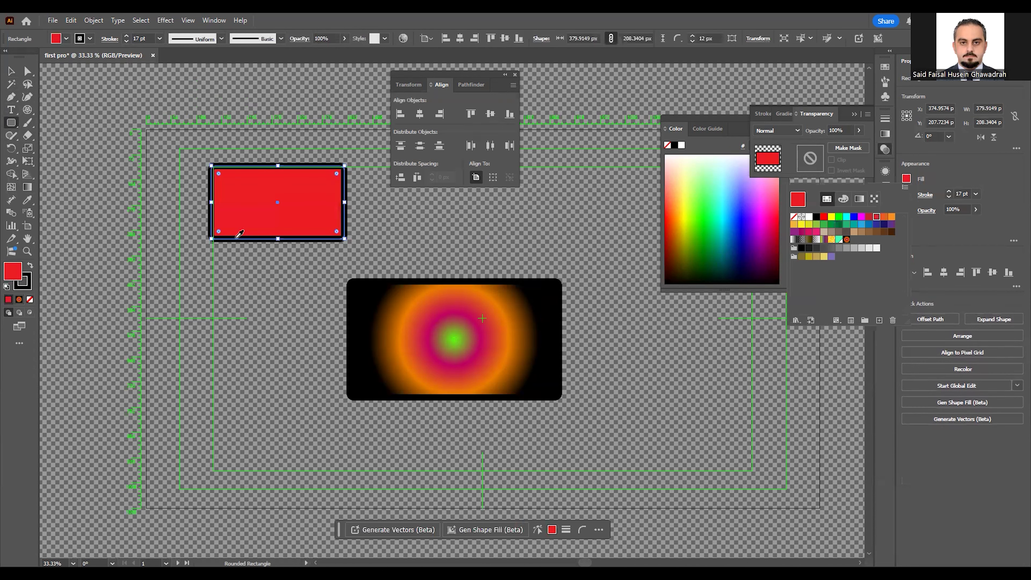
click(297, 126)
click(278, 170)
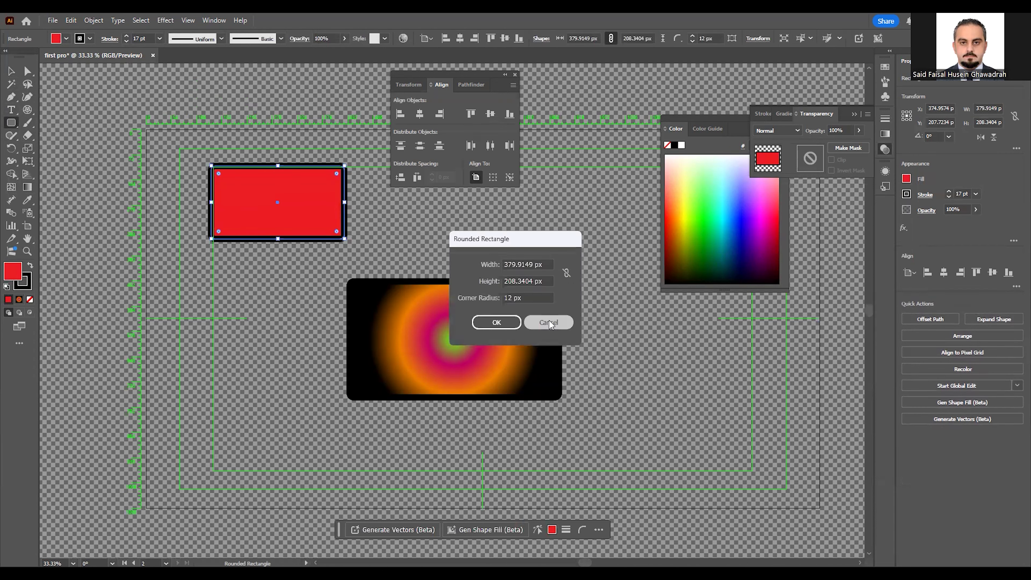
click(547, 322)
Fill the artboard's upper-left rounded rectangle with the saved New Gradient Swatch and view its gradient settings
click(906, 179)
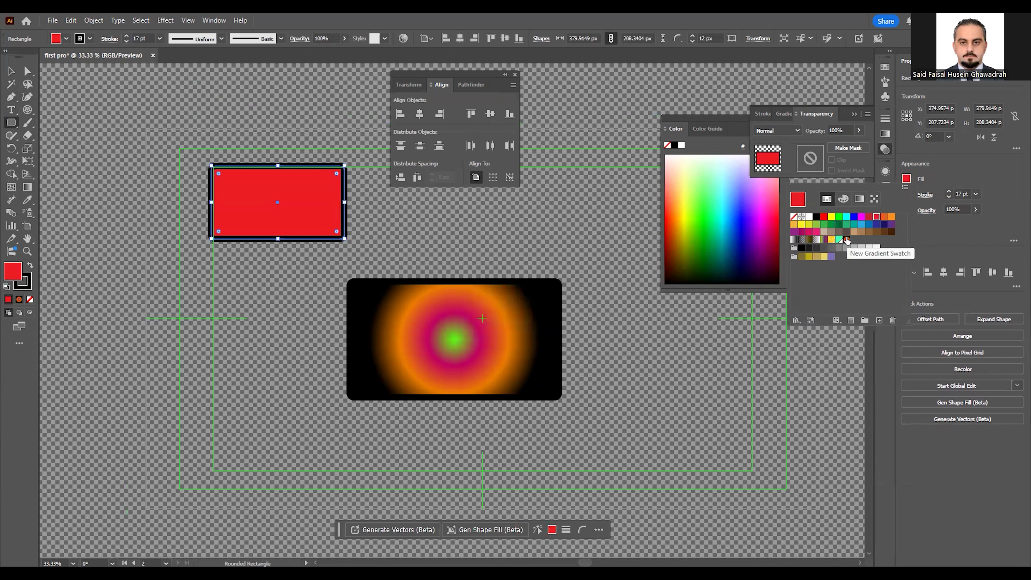
click(847, 240)
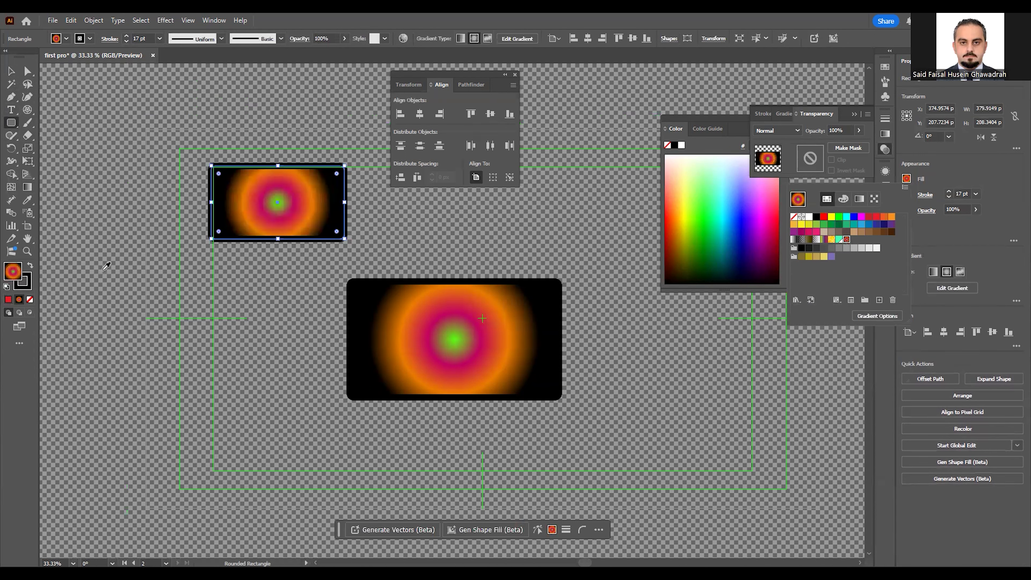
click(860, 199)
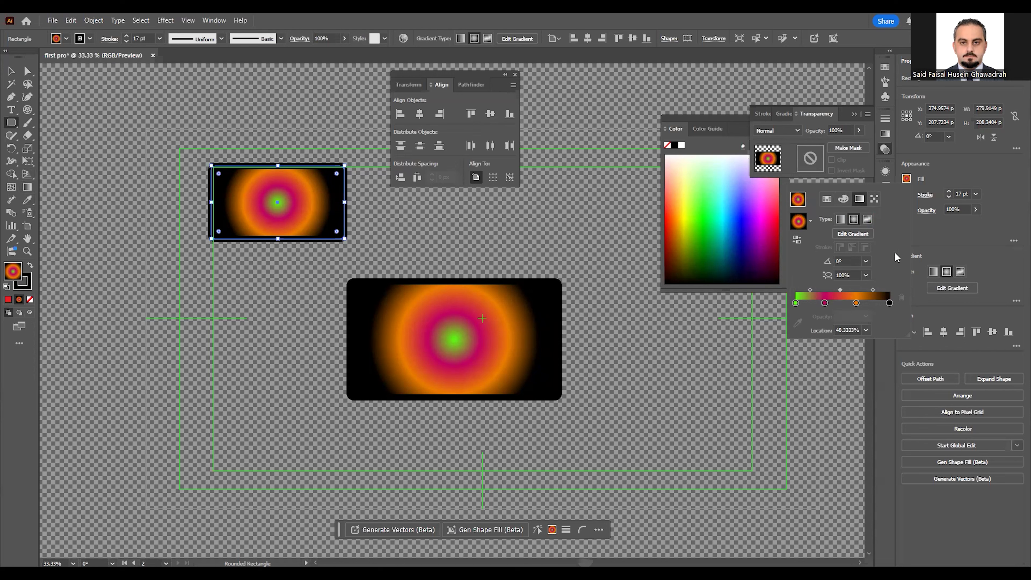
click(987, 171)
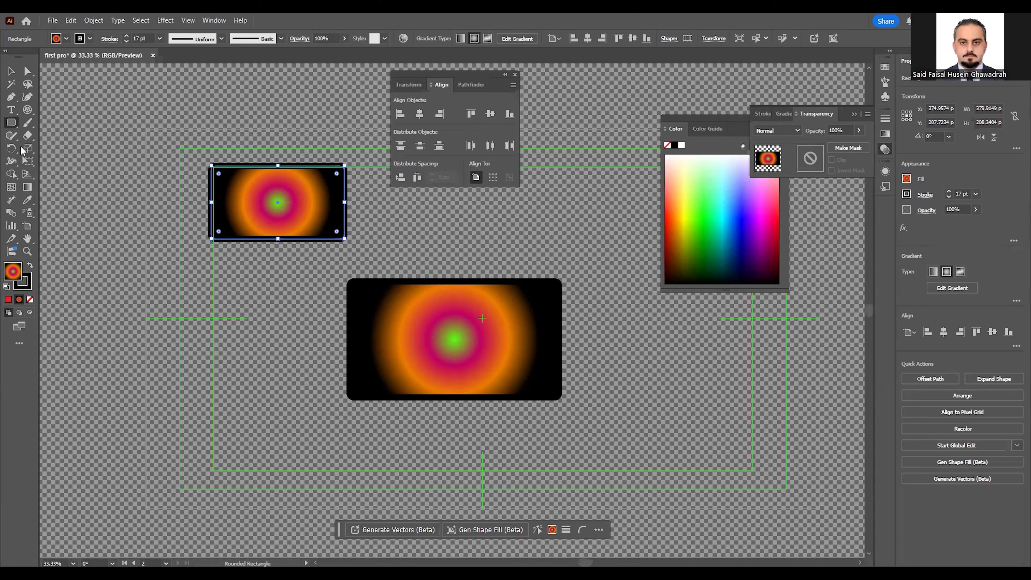
Swap the fill and stroke of the upper-left rounded rectangle so the gradient goes on the stroke, and deselect it
click(11, 73)
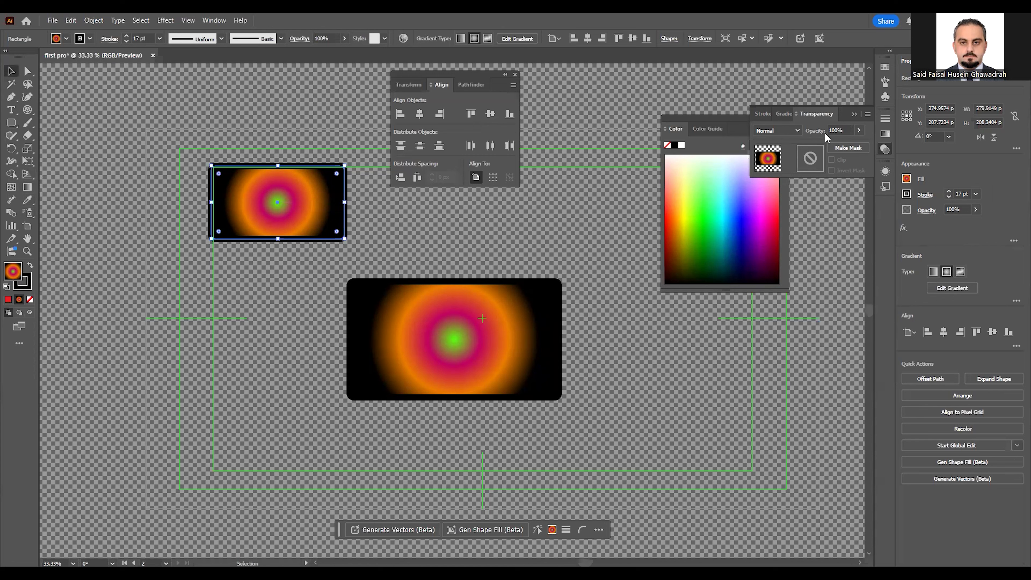
click(906, 179)
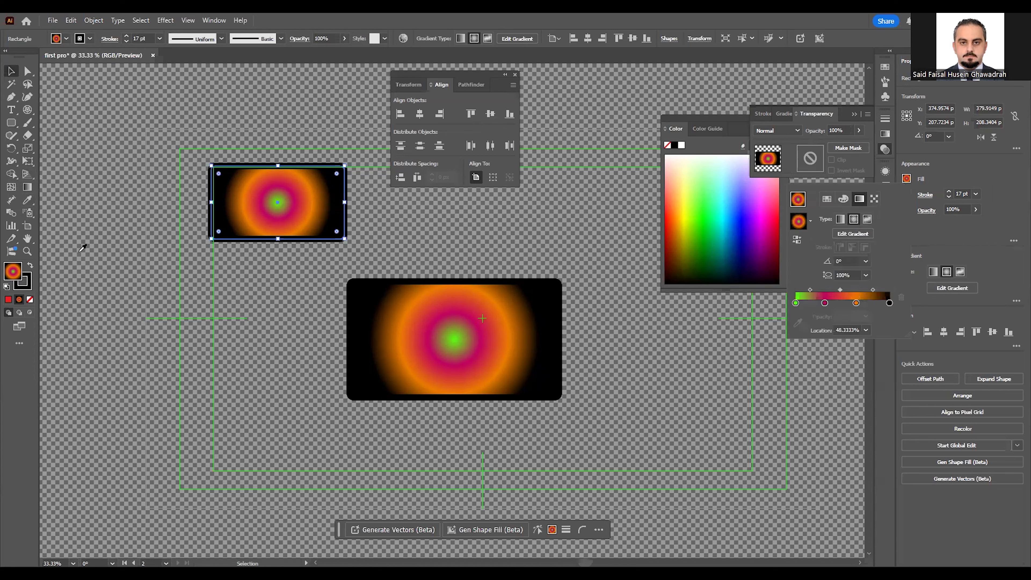
click(31, 266)
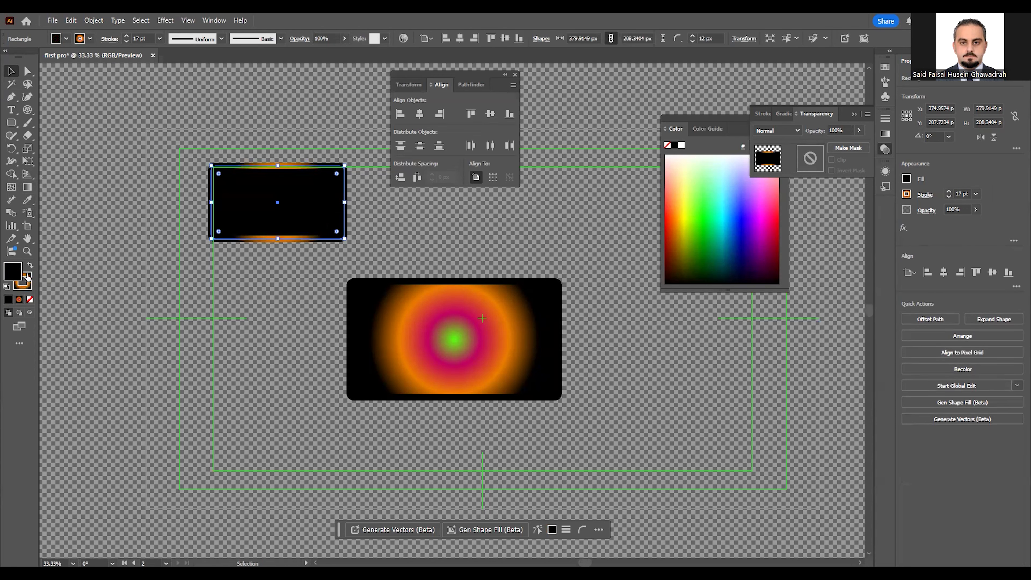
click(98, 217)
With default fill and stroke, draw a rounded rectangle about 355 by 251 px on the artboard's left side and copy the central rectangle's gradient onto it
click(29, 266)
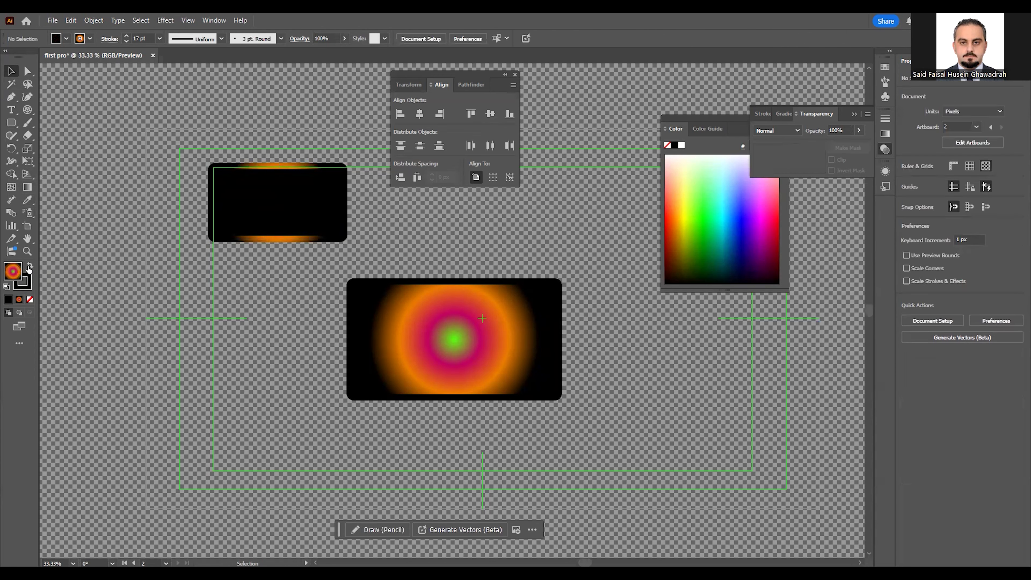
click(6, 286)
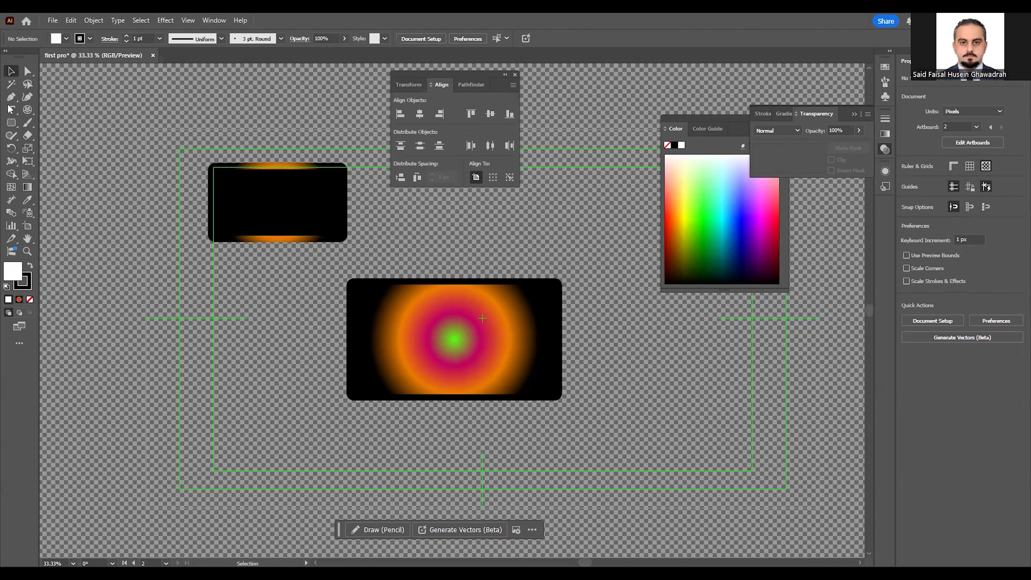
click(11, 123)
mouse_move(199, 302)
mouse_down()
mouse_move(292, 403)
mouse_move(315, 381)
mouse_up()
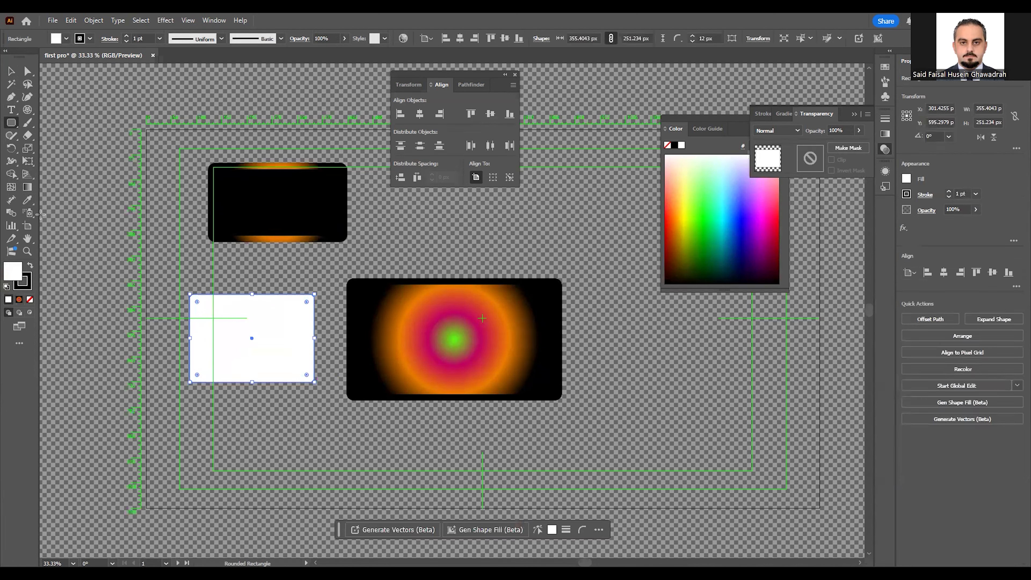
click(27, 199)
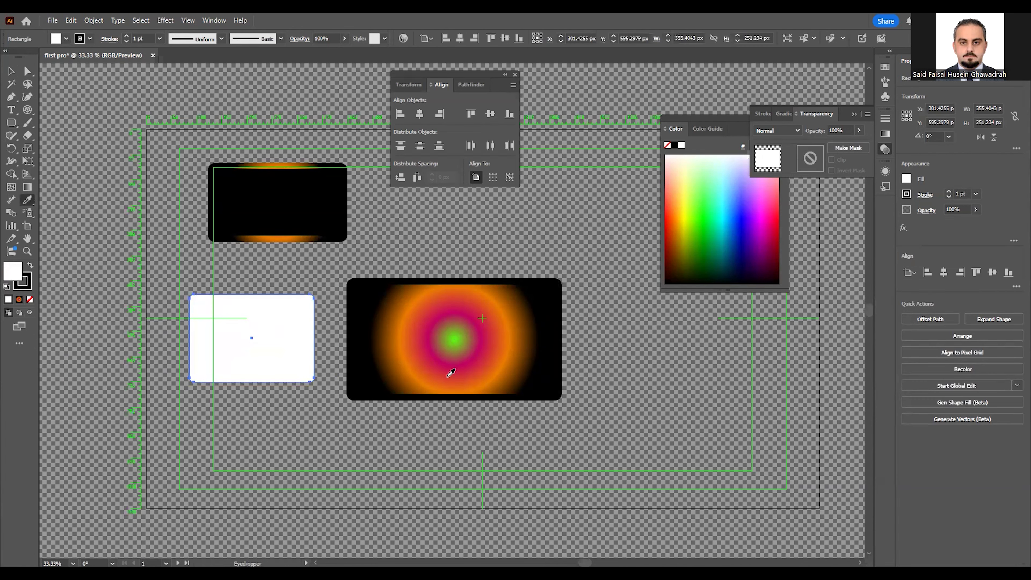
click(422, 334)
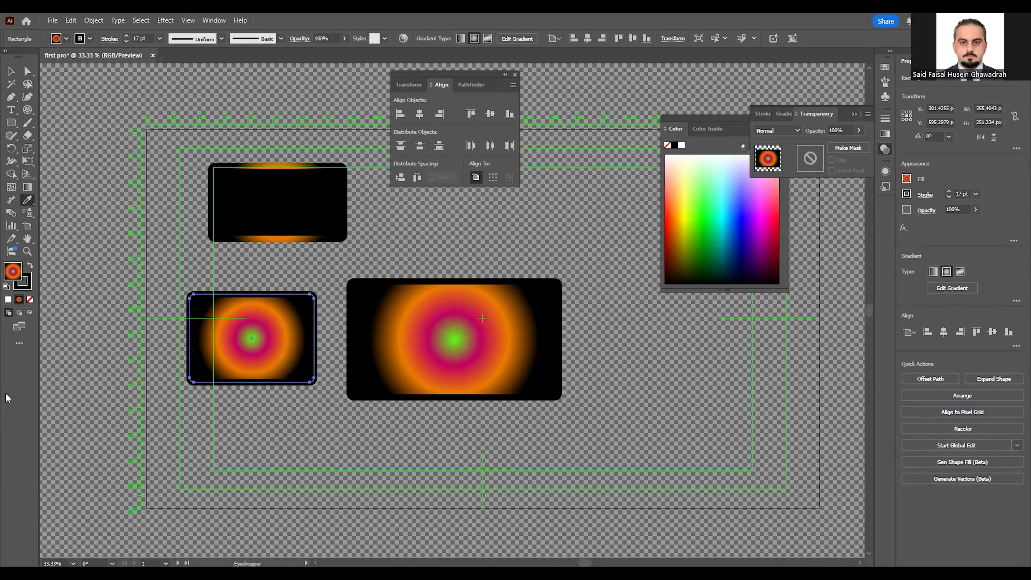
Draw a rounded rectangle about 371 by 222 px in the artboard's lower-right area and fill it with the brown gradient swatch
click(10, 123)
drag(724, 376, 595, 454)
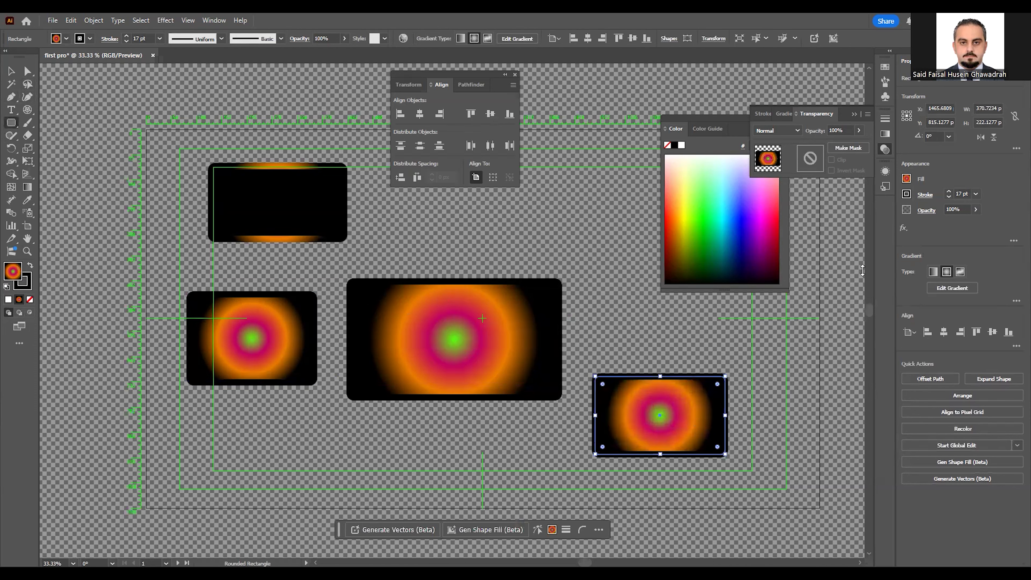
click(906, 179)
click(827, 199)
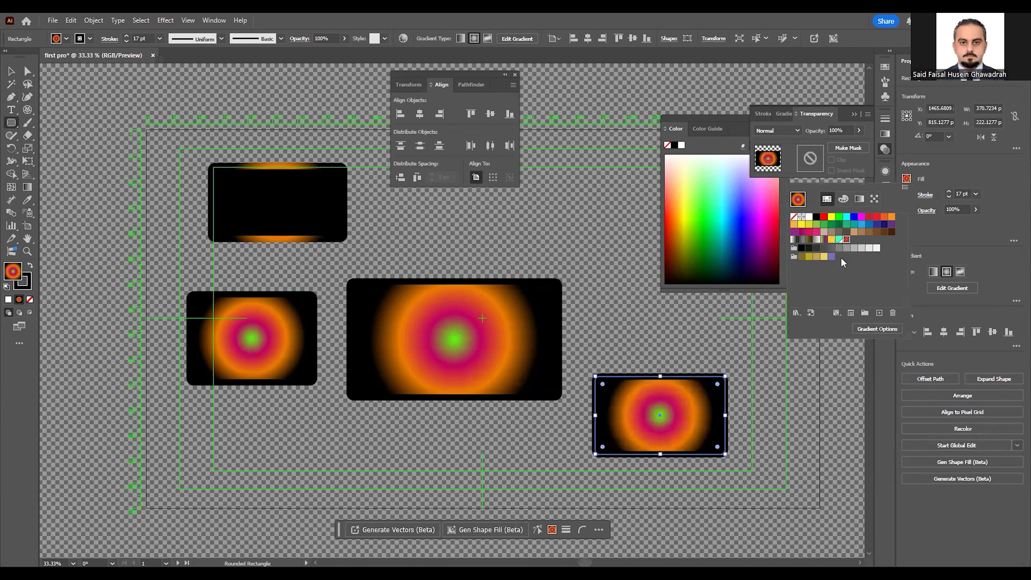
click(809, 239)
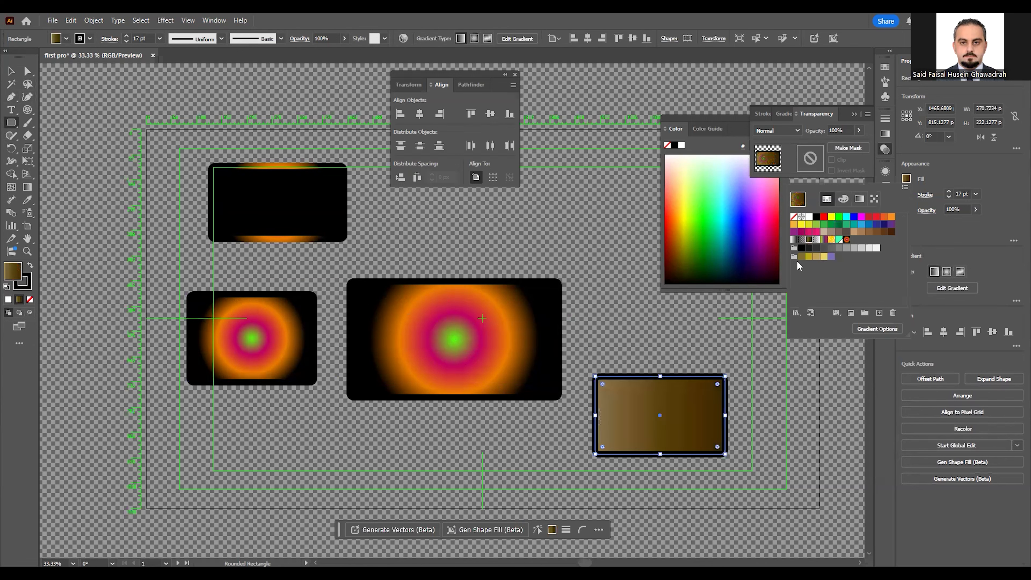
click(11, 71)
click(482, 332)
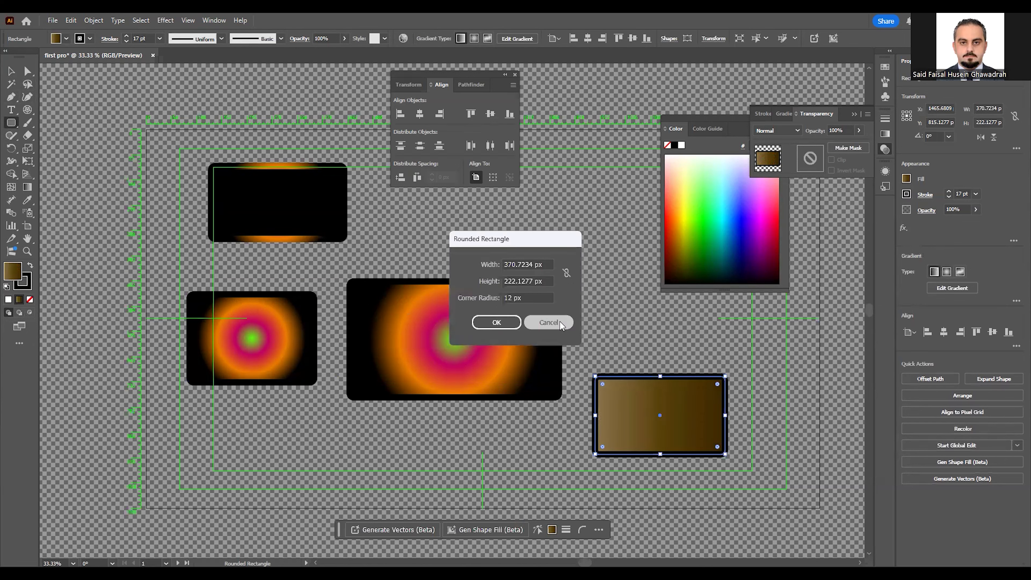
key(v)
click(547, 319)
Copy the brown gradient from the lower-right rectangle onto the artboard's left rectangle with the Eyedropper
click(250, 336)
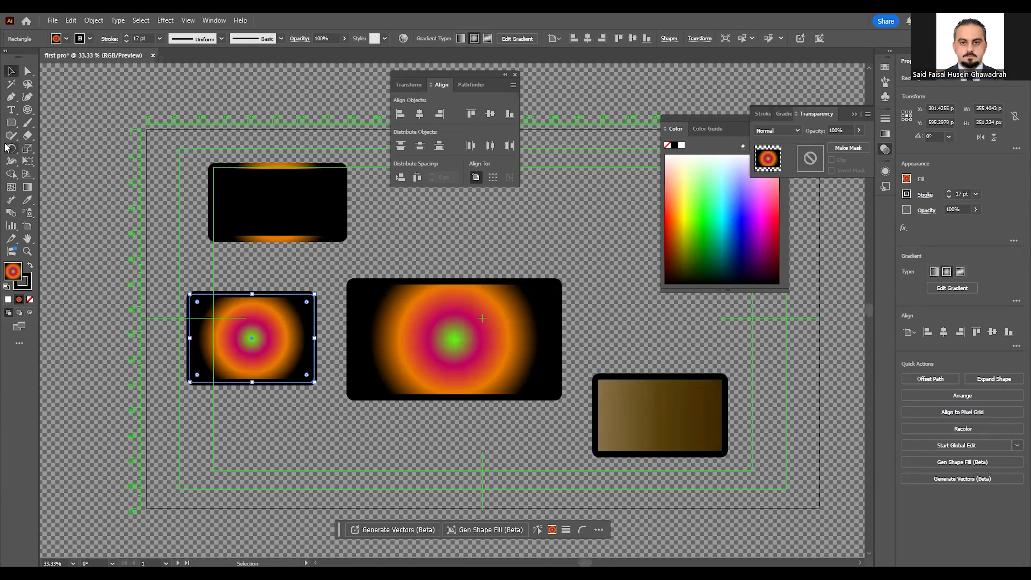
click(28, 200)
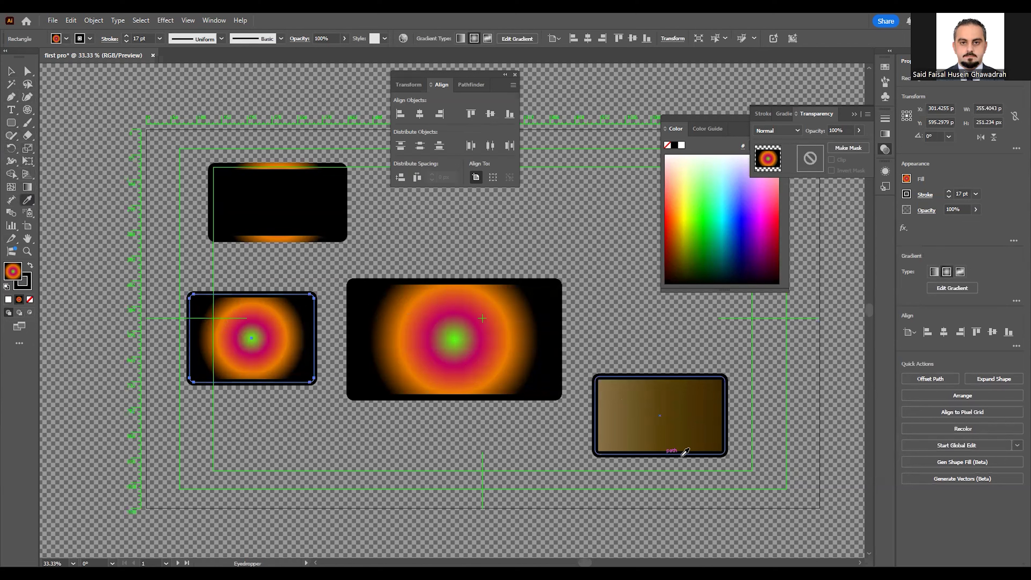
click(676, 422)
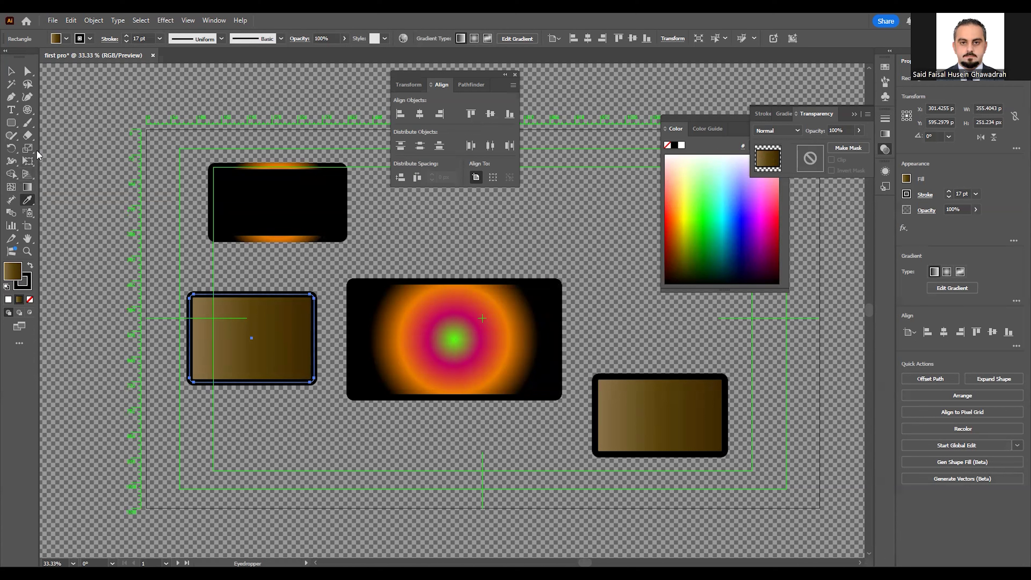
Select the left brown rectangle and cut away its upper-left corner with the Eraser, trying the tool on an unselected shape too
click(27, 138)
key(v)
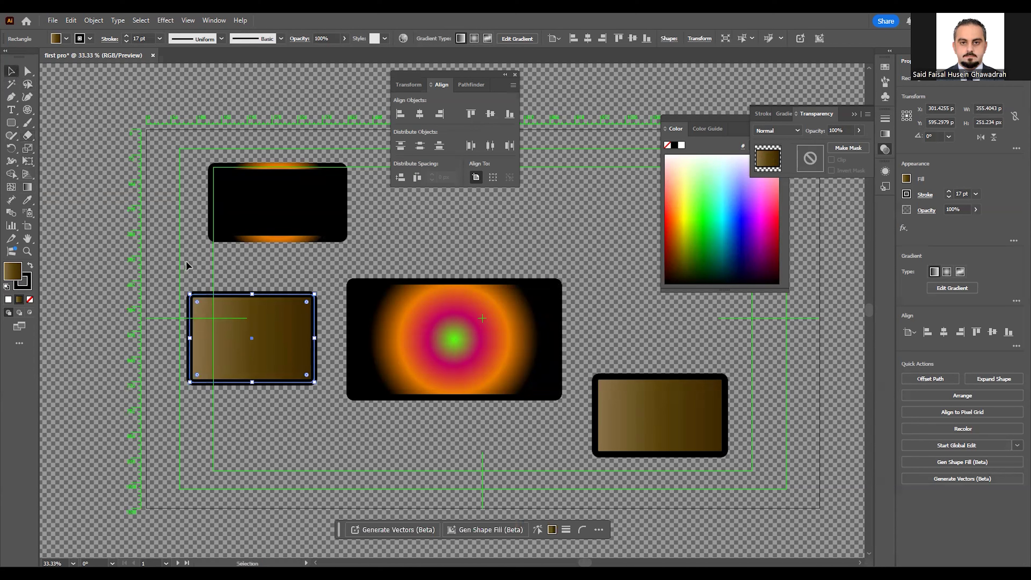
click(134, 244)
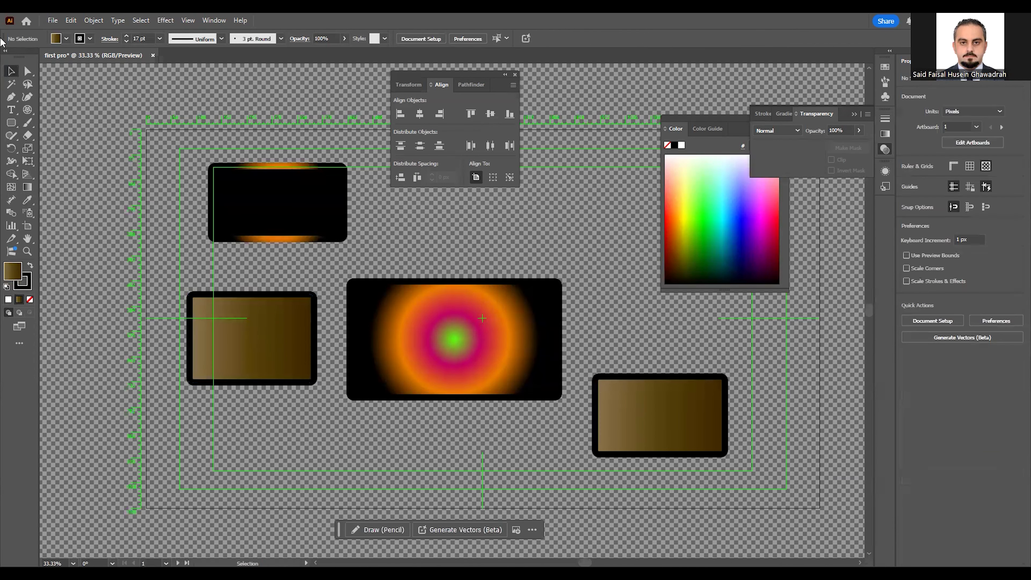
click(219, 305)
click(27, 135)
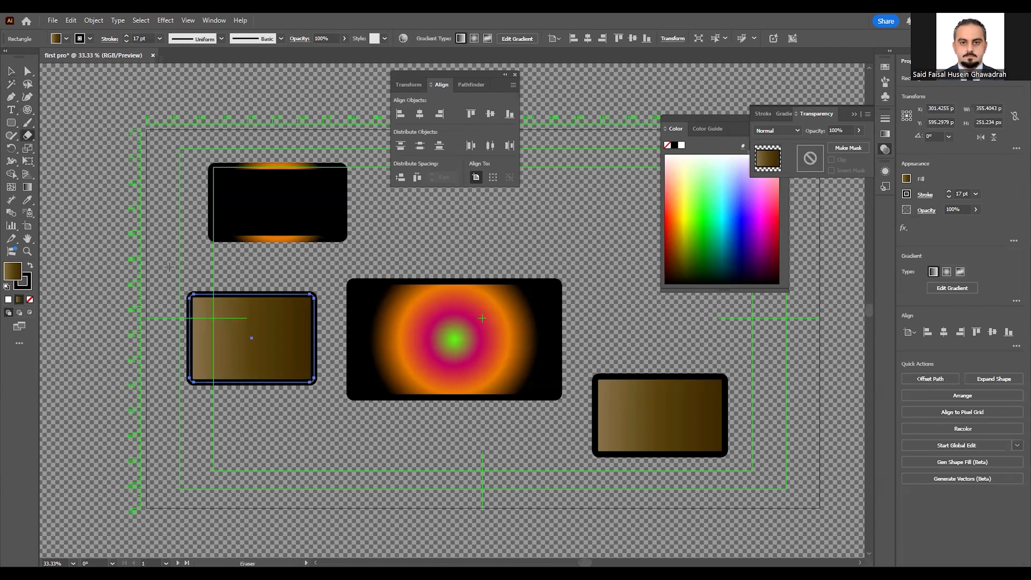
mouse_move(202, 282)
mouse_down()
mouse_move(173, 312)
mouse_move(190, 292)
mouse_up()
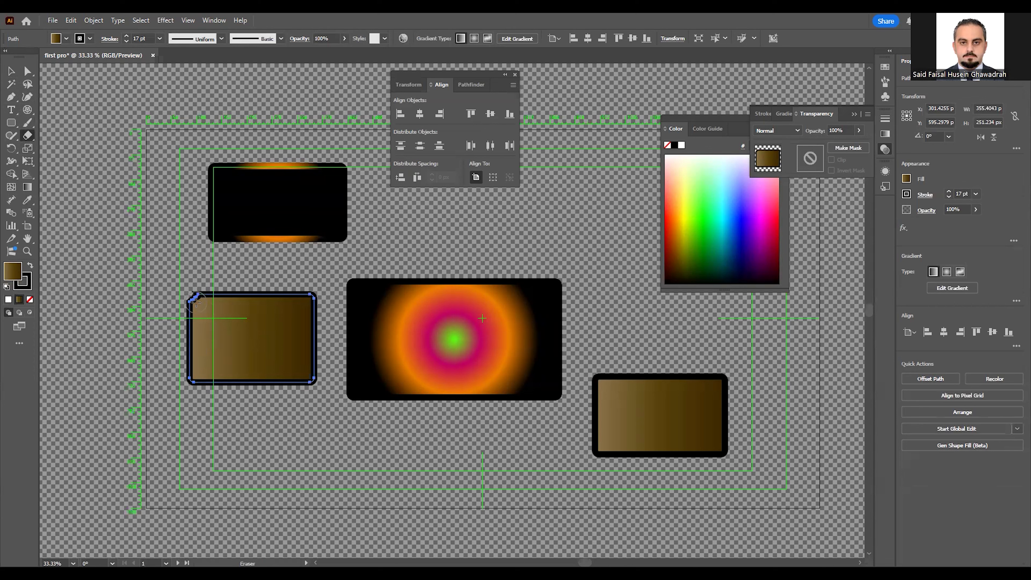
mouse_move(199, 287)
mouse_down()
mouse_move(173, 332)
mouse_move(222, 285)
mouse_move(185, 339)
mouse_move(231, 275)
mouse_move(176, 362)
mouse_up()
mouse_move(398, 417)
mouse_down()
mouse_move(400, 396)
mouse_move(414, 406)
mouse_move(480, 396)
mouse_move(433, 390)
mouse_move(428, 402)
mouse_move(403, 396)
mouse_up()
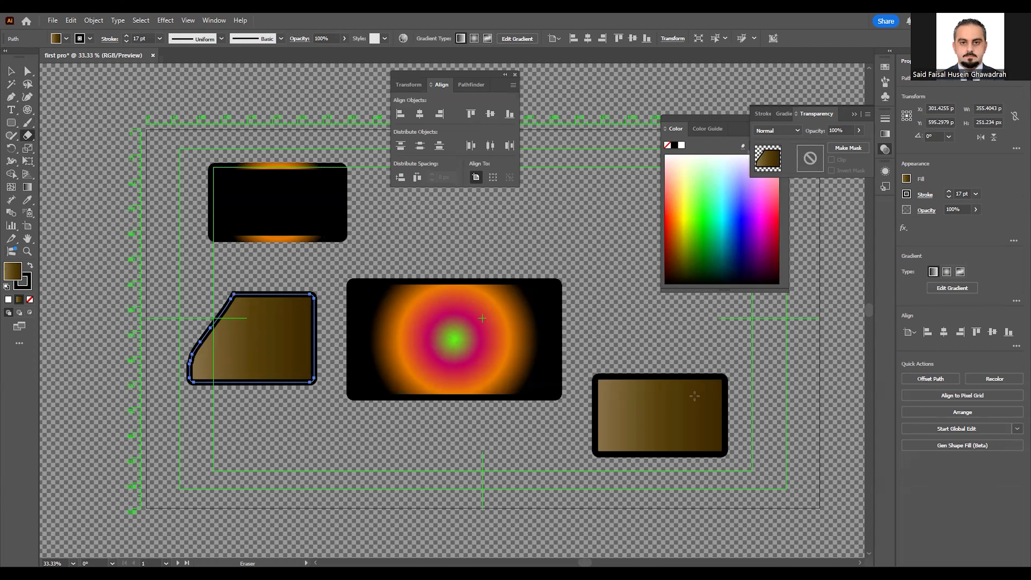
Select the central gradient rectangle and erase a curved notch from its lower edge
click(11, 71)
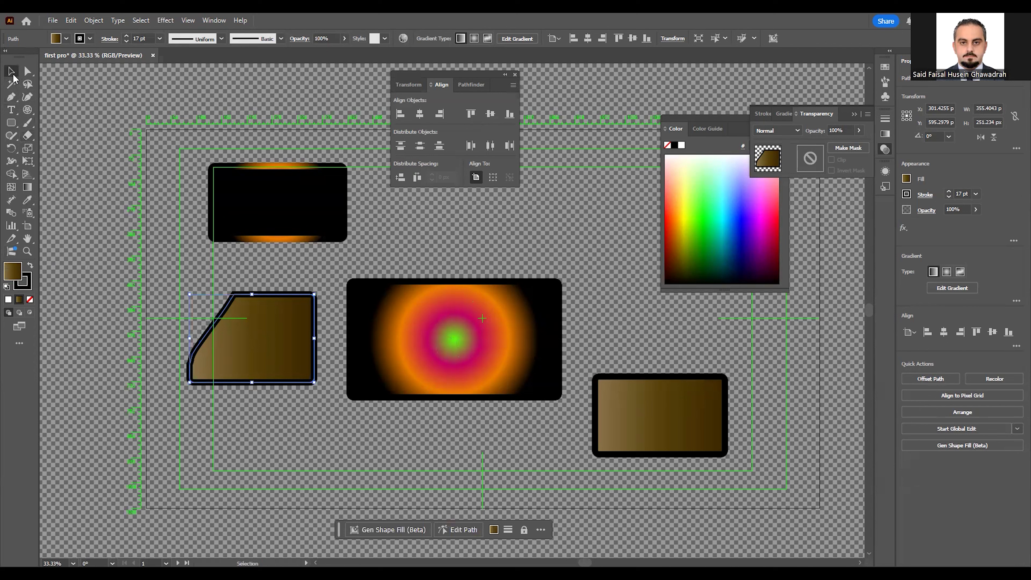
click(452, 331)
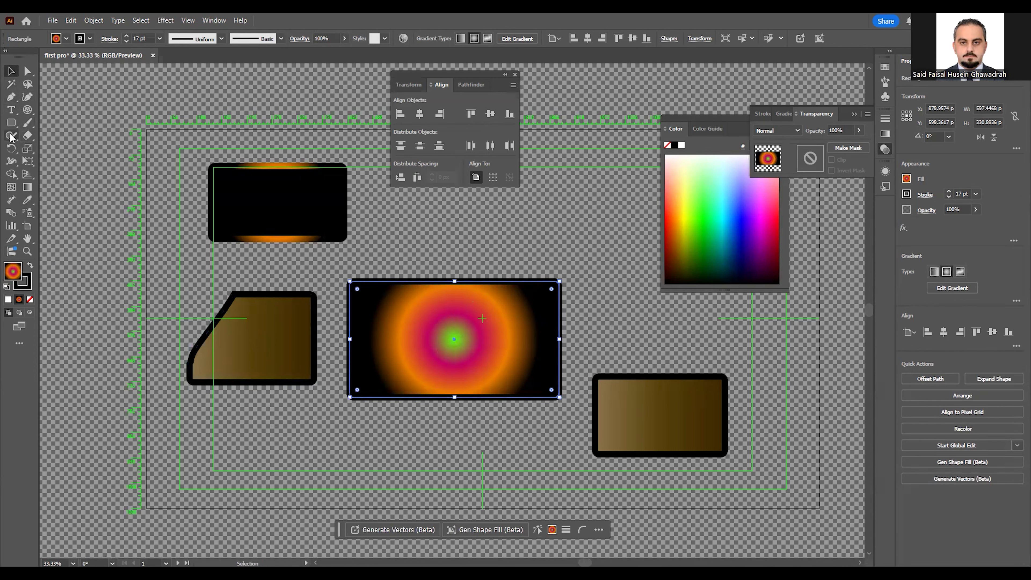
click(27, 135)
mouse_move(464, 419)
mouse_down()
mouse_move(444, 379)
mouse_move(424, 414)
mouse_move(410, 396)
mouse_move(435, 388)
mouse_move(420, 402)
mouse_move(446, 379)
mouse_move(456, 406)
mouse_up()
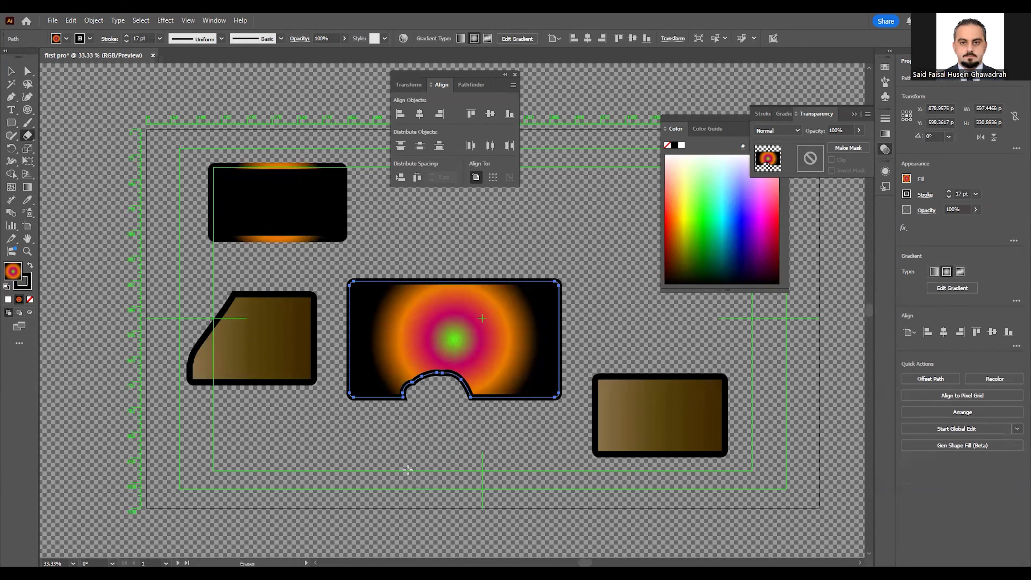